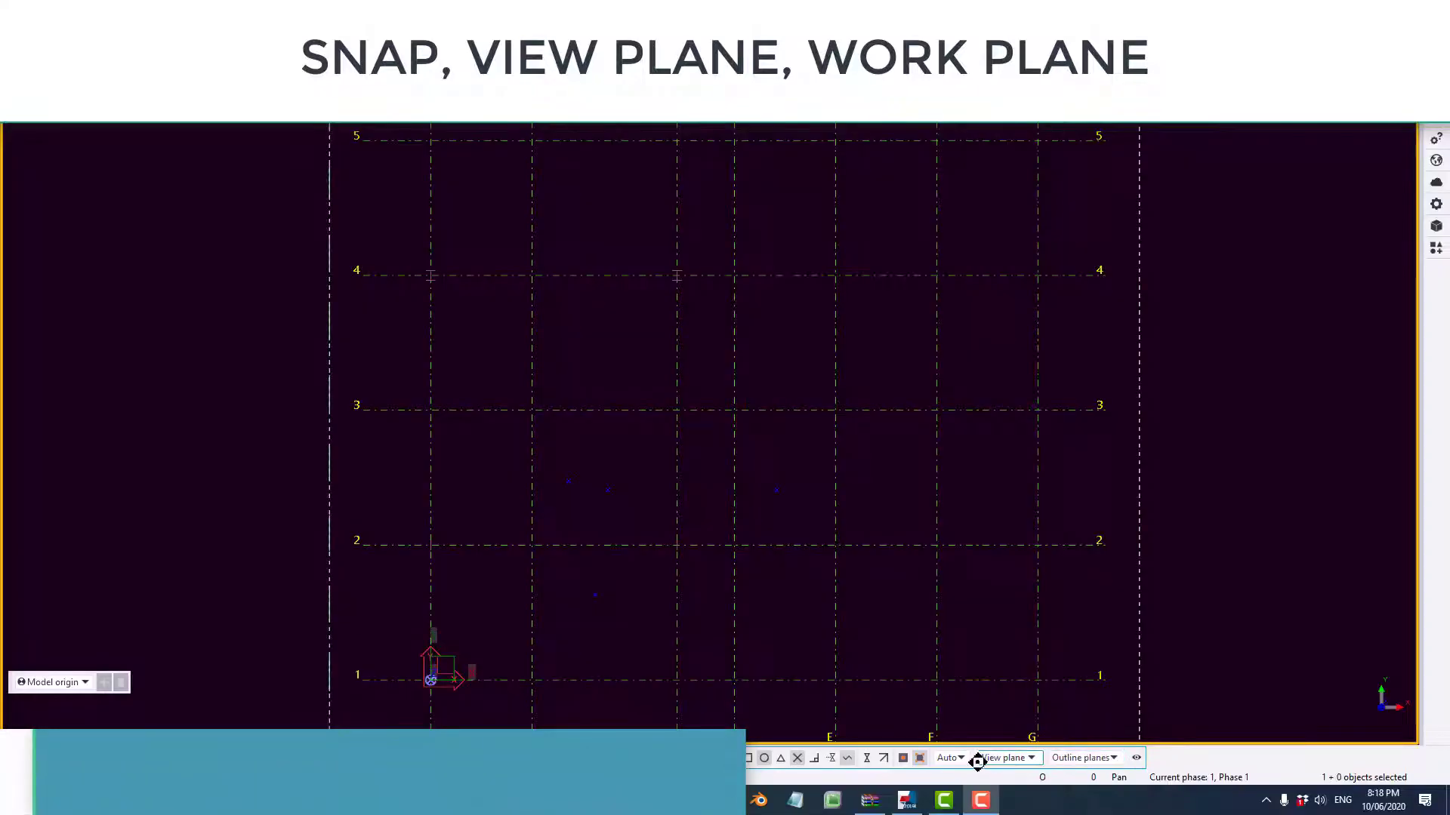
# Start a construction line and turn on Snap to any position
pyautogui.click(953, 758)
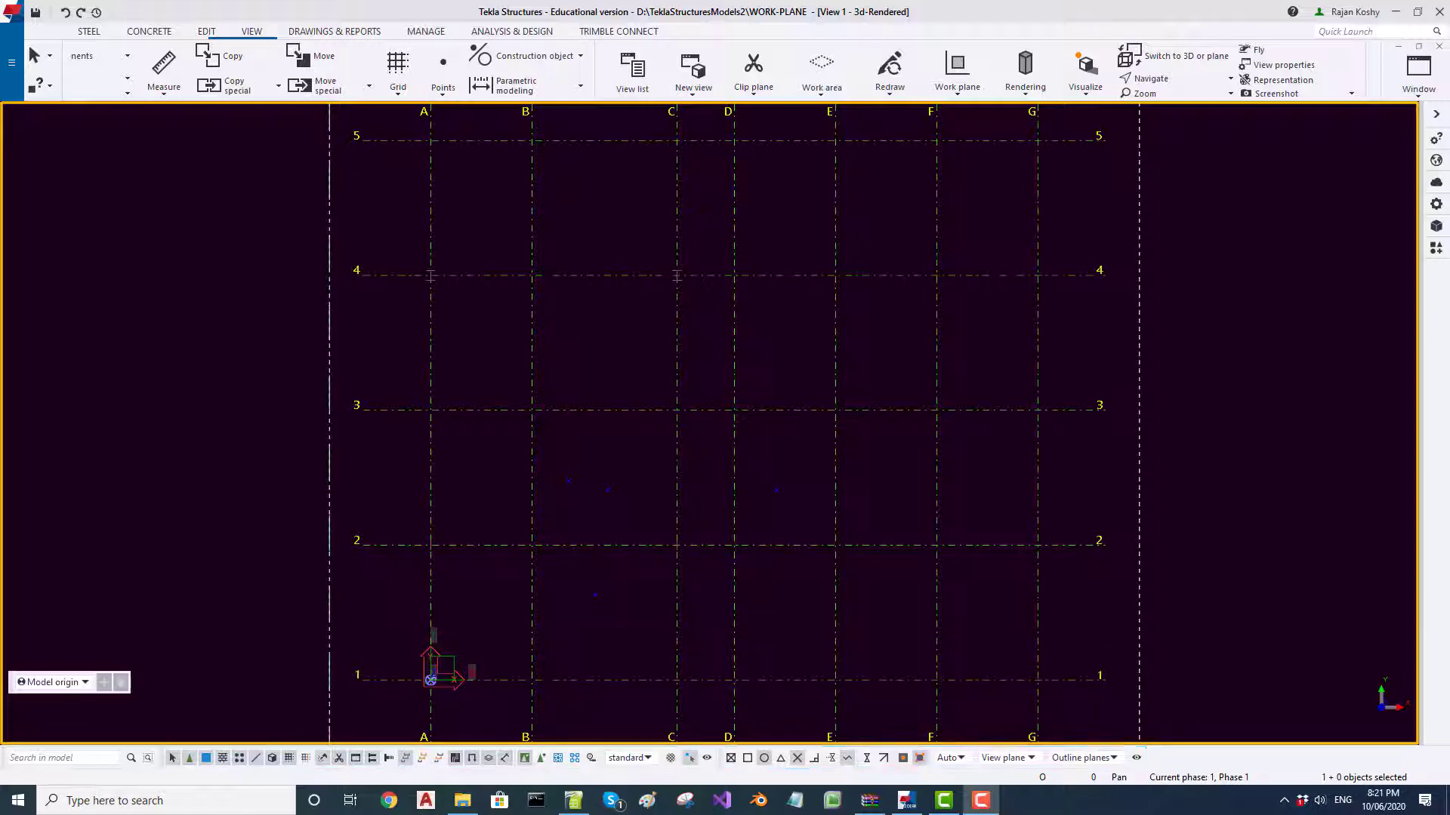
pyautogui.click(579, 57)
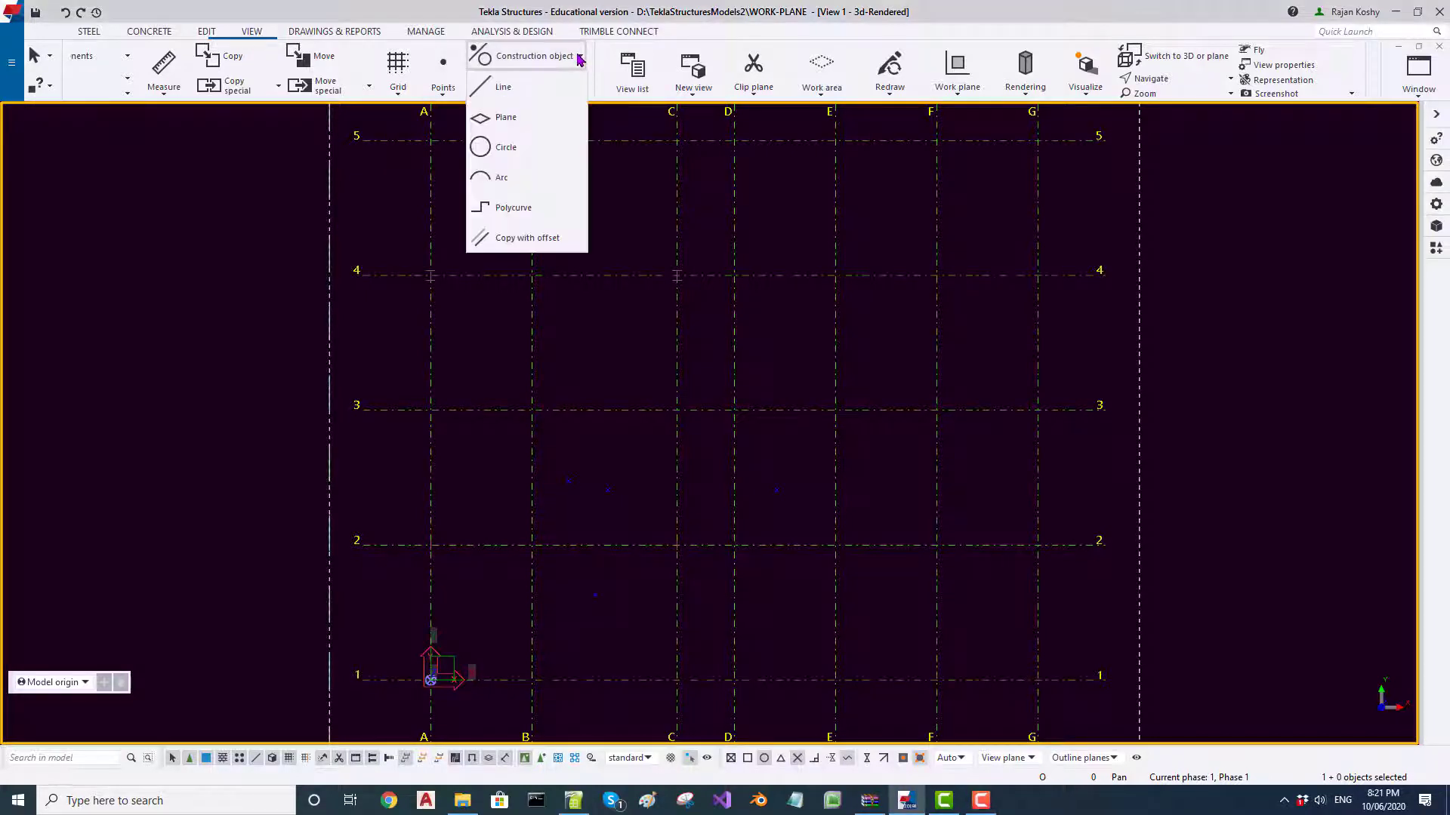
pyautogui.click(503, 88)
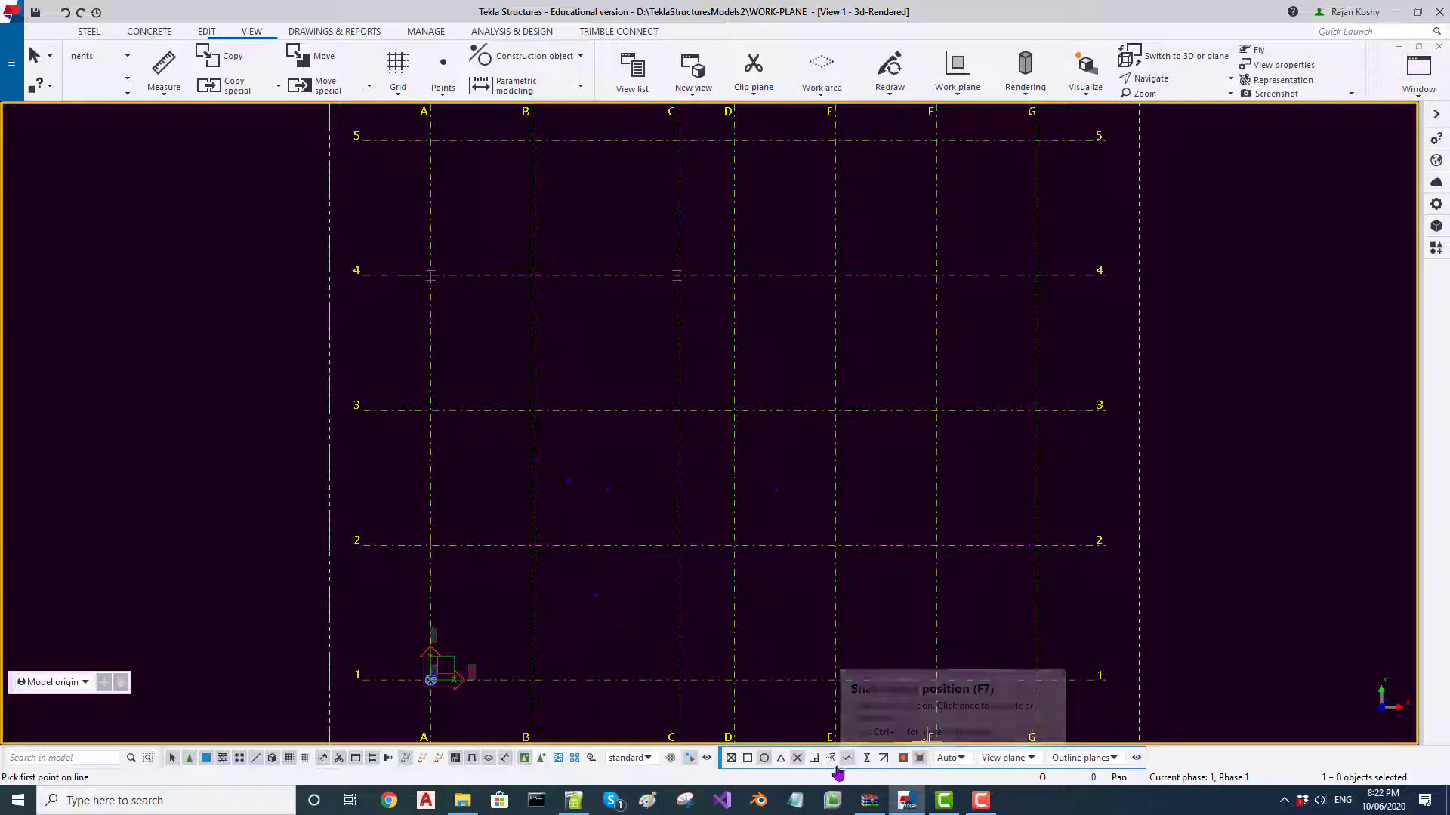
pyautogui.click(624, 360)
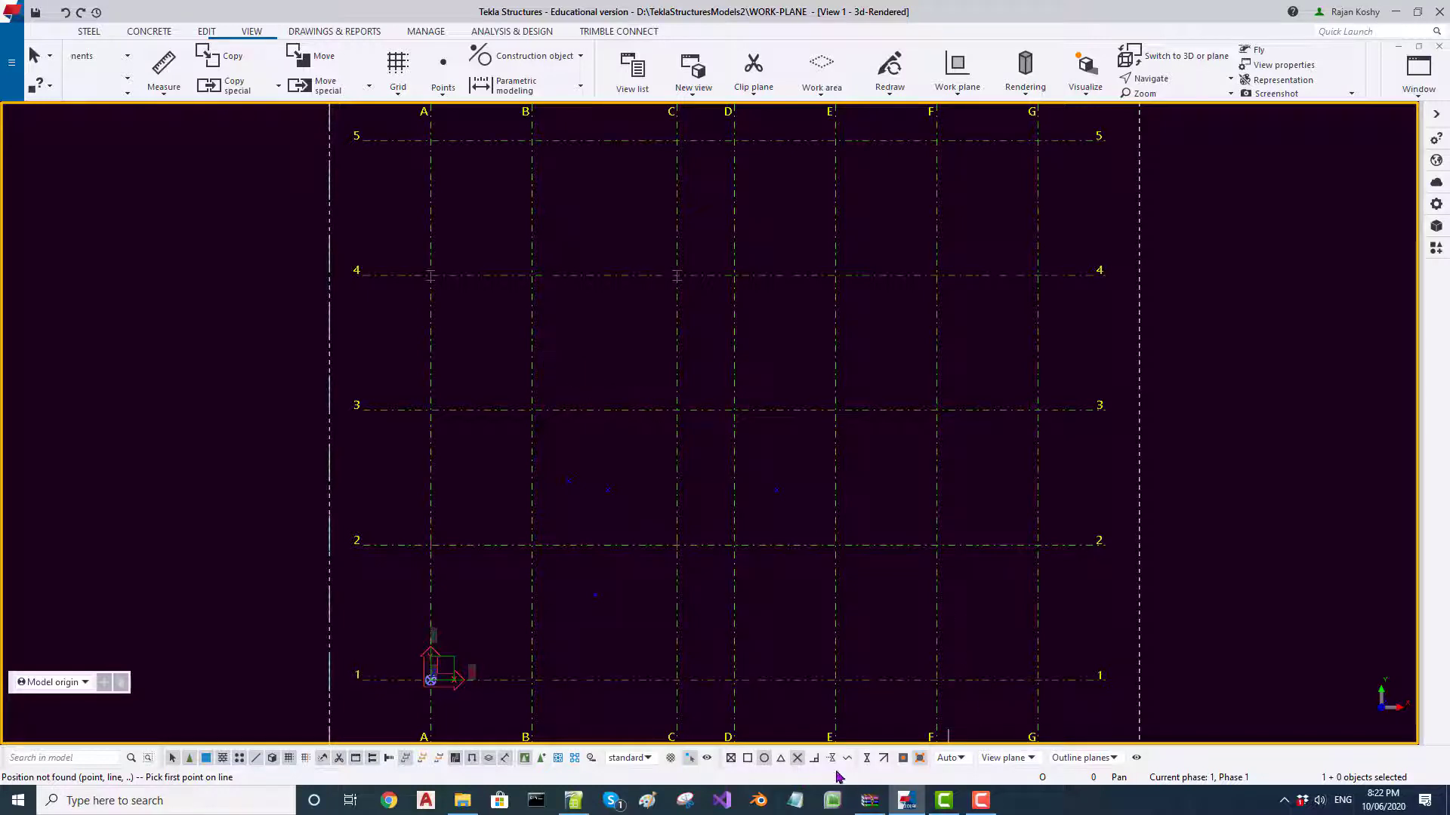
pyautogui.click(847, 759)
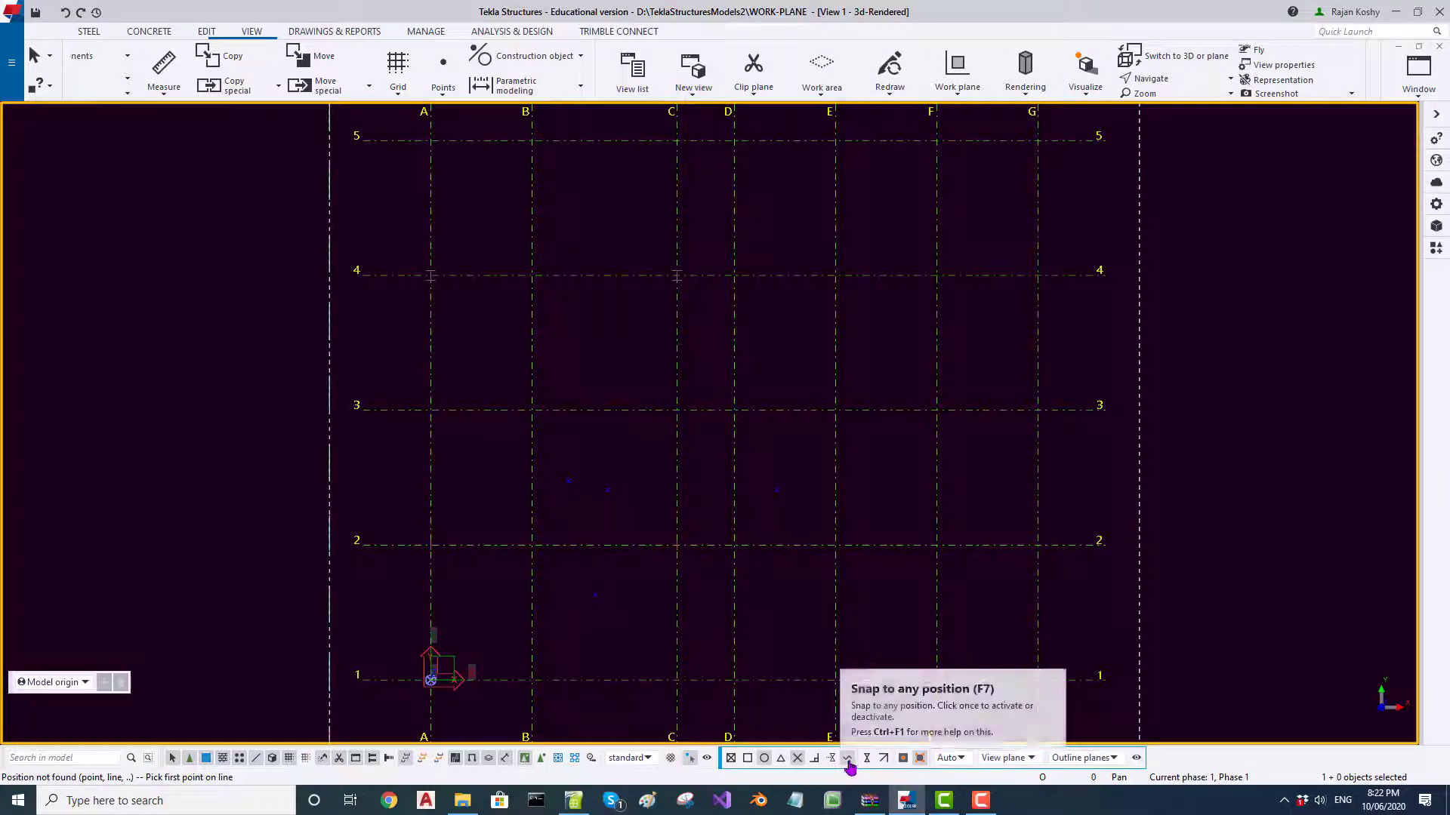
# Draw two freely placed construction lines crossing the grid between lines 2 and 4
pyautogui.click(582, 345)
pyautogui.click(783, 370)
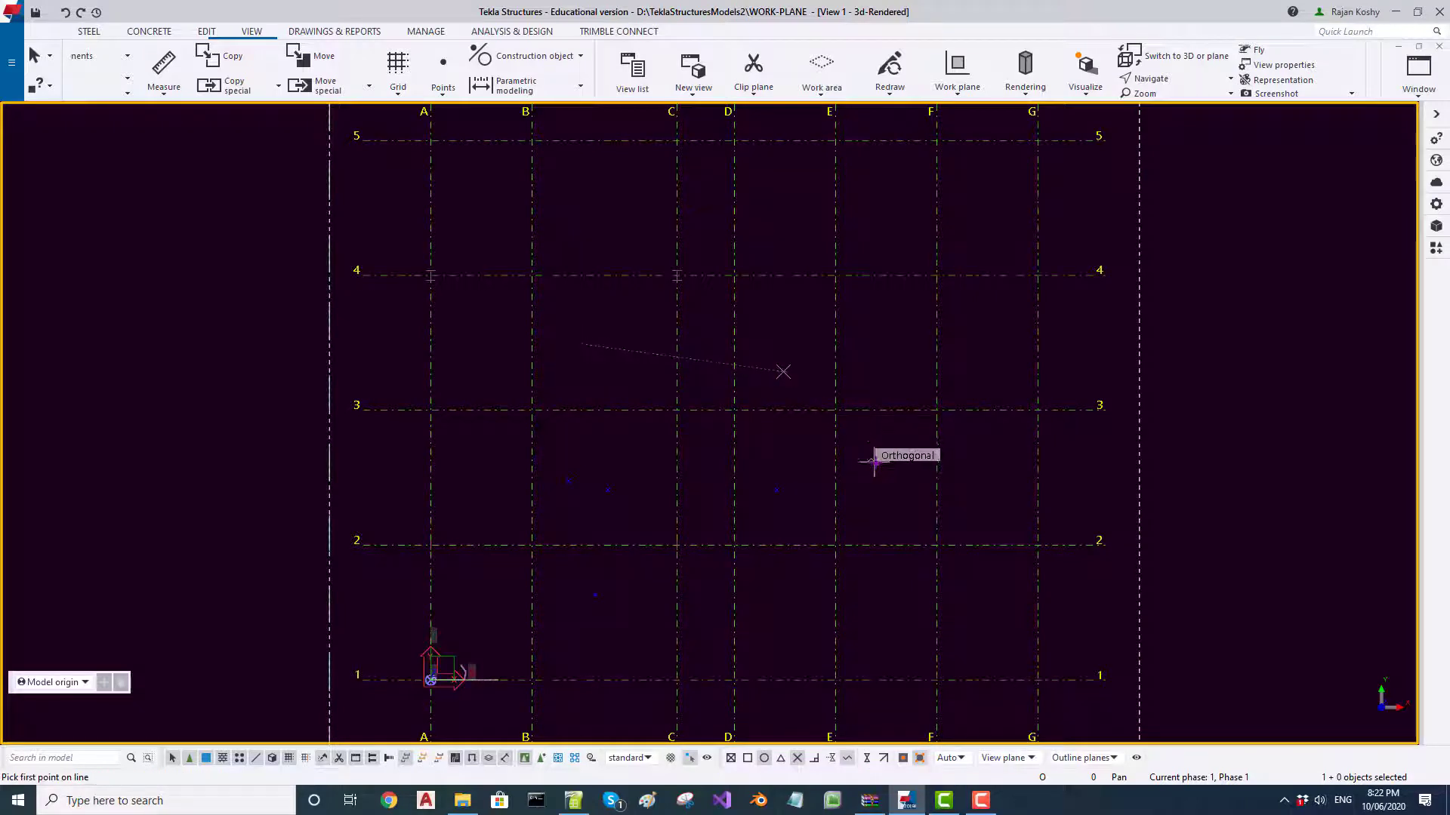
pyautogui.click(873, 462)
pyautogui.click(882, 363)
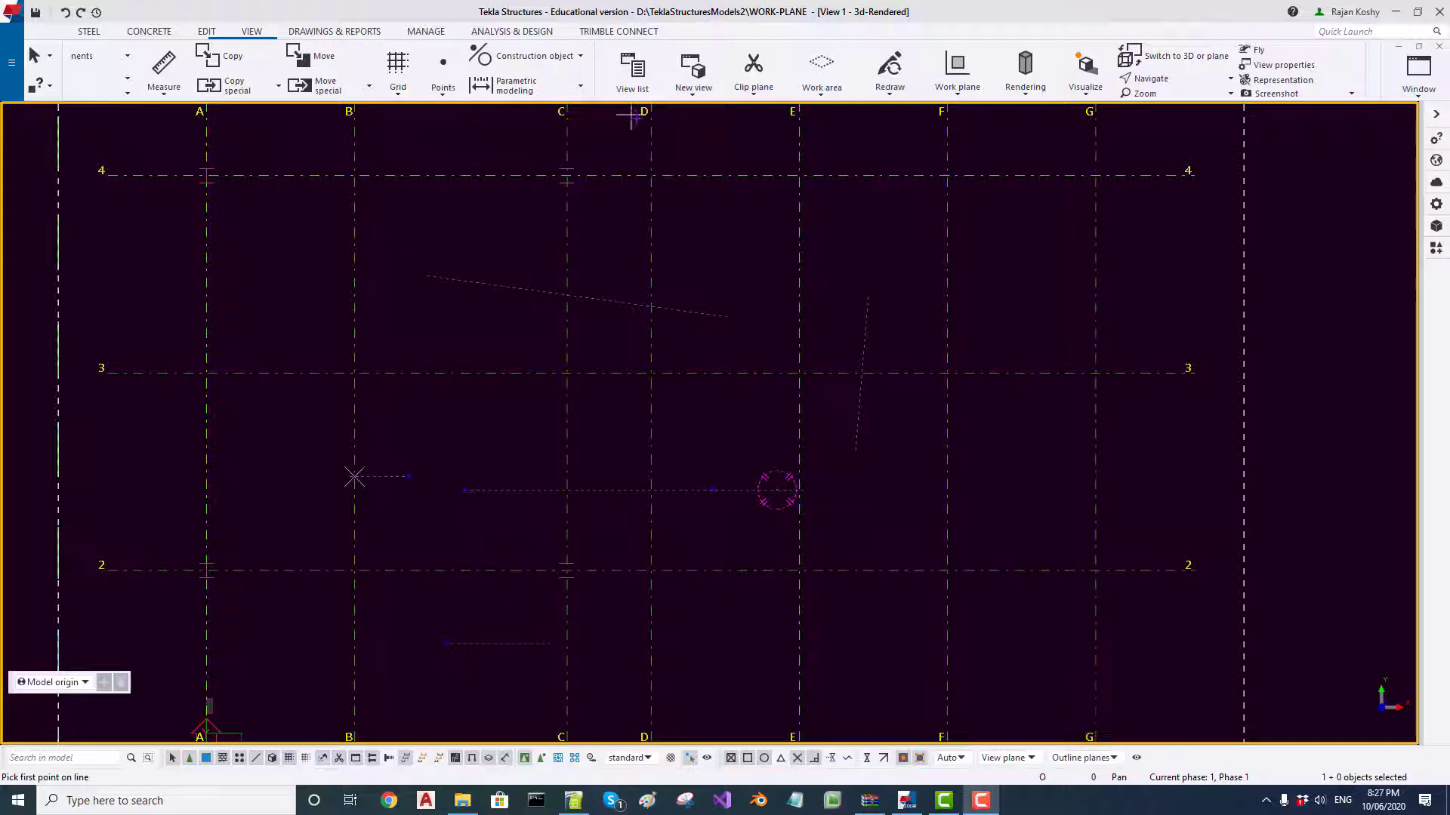
# Draw a construction line from an existing line's end down to grid line 2
pyautogui.click(581, 56)
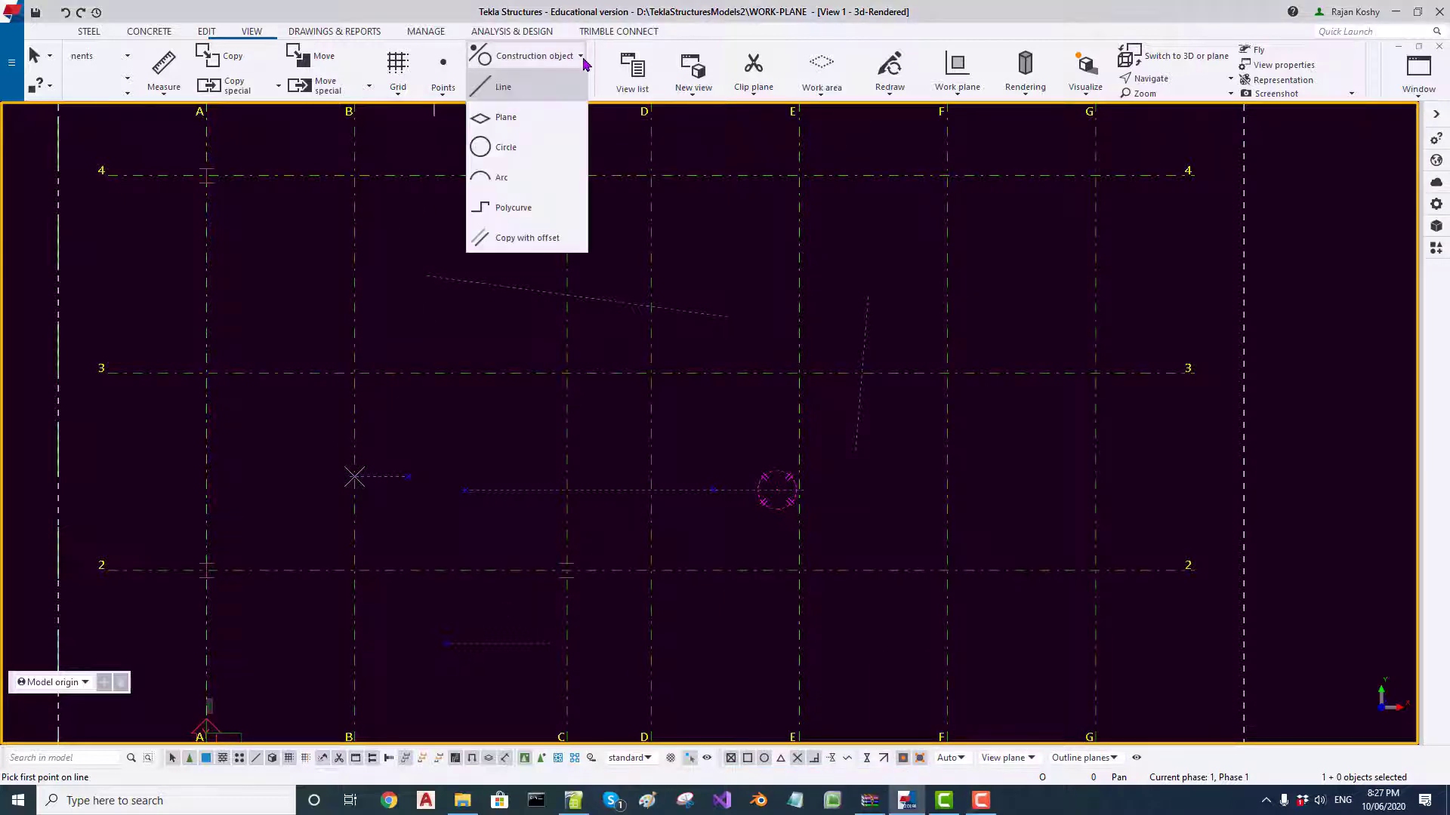
pyautogui.click(512, 91)
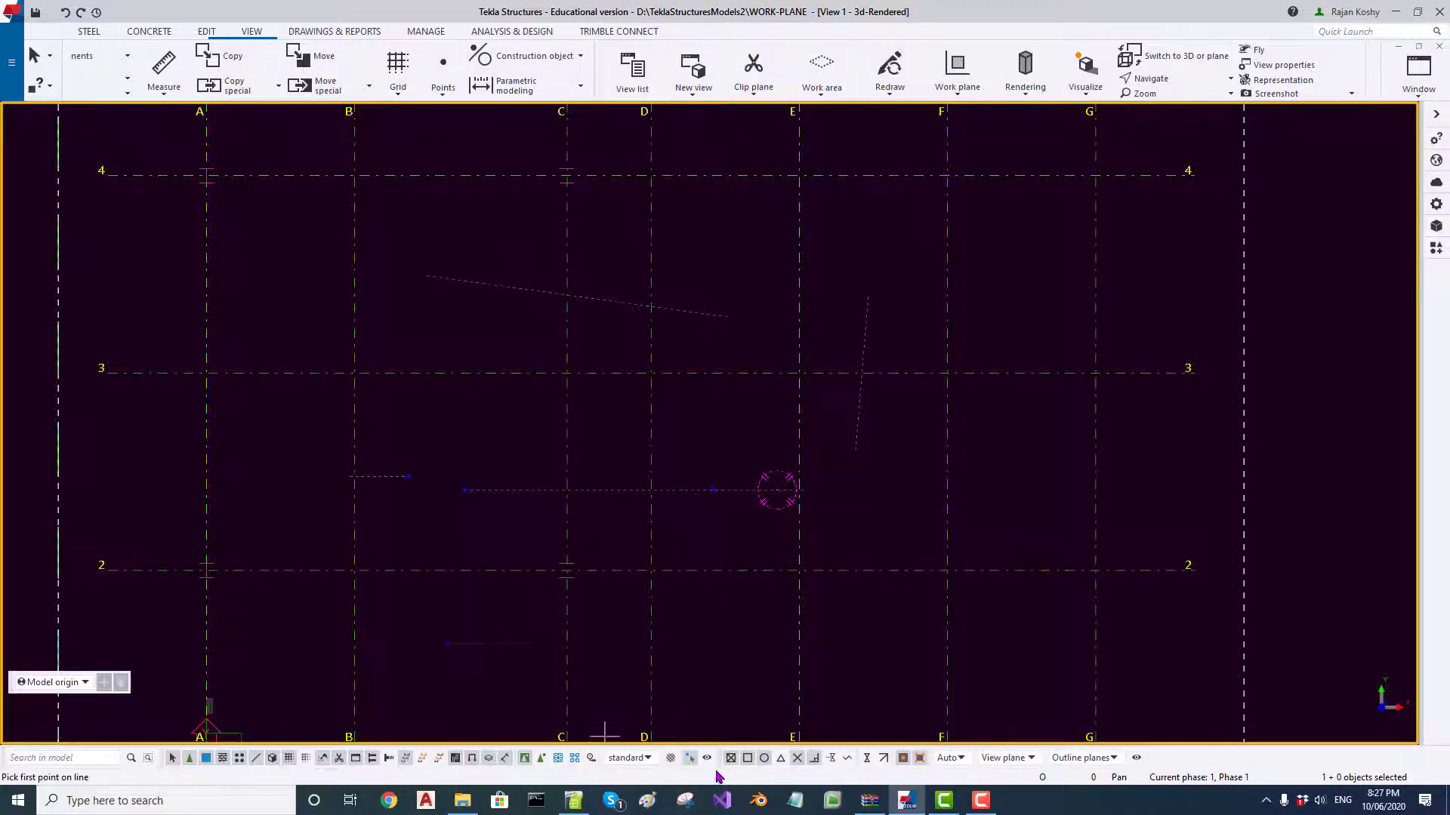
pyautogui.click(439, 643)
pyautogui.scroll(2, 440, 642)
pyautogui.click(439, 519)
pyautogui.scroll(-1, 487, 574)
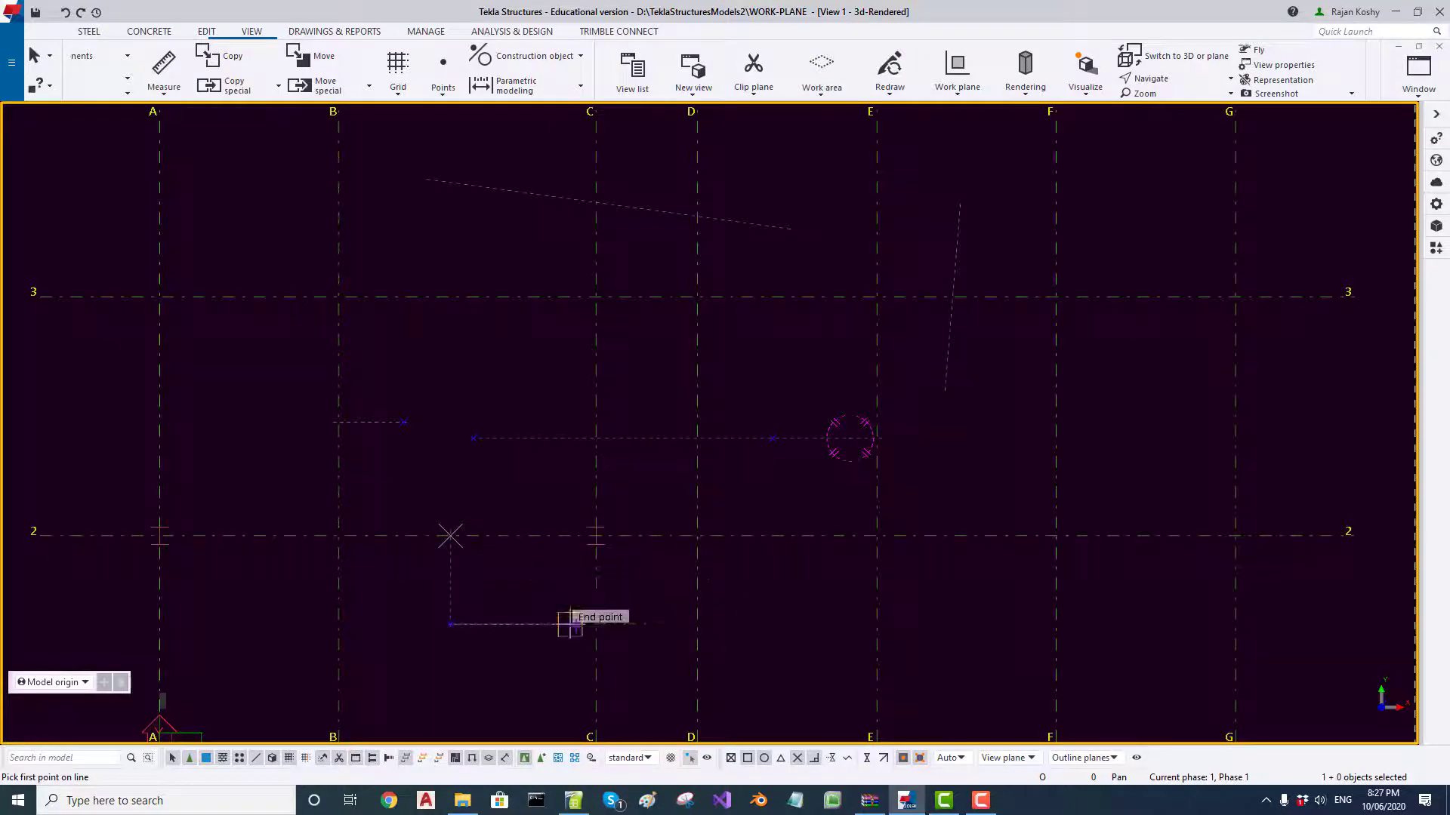
# Add two perpendicular construction lines from line ends, the last running from near C/2 to grid line D
pyautogui.click(570, 623)
pyautogui.click(565, 533)
pyautogui.scroll(-2, 566, 534)
pyautogui.scroll(3, 604, 540)
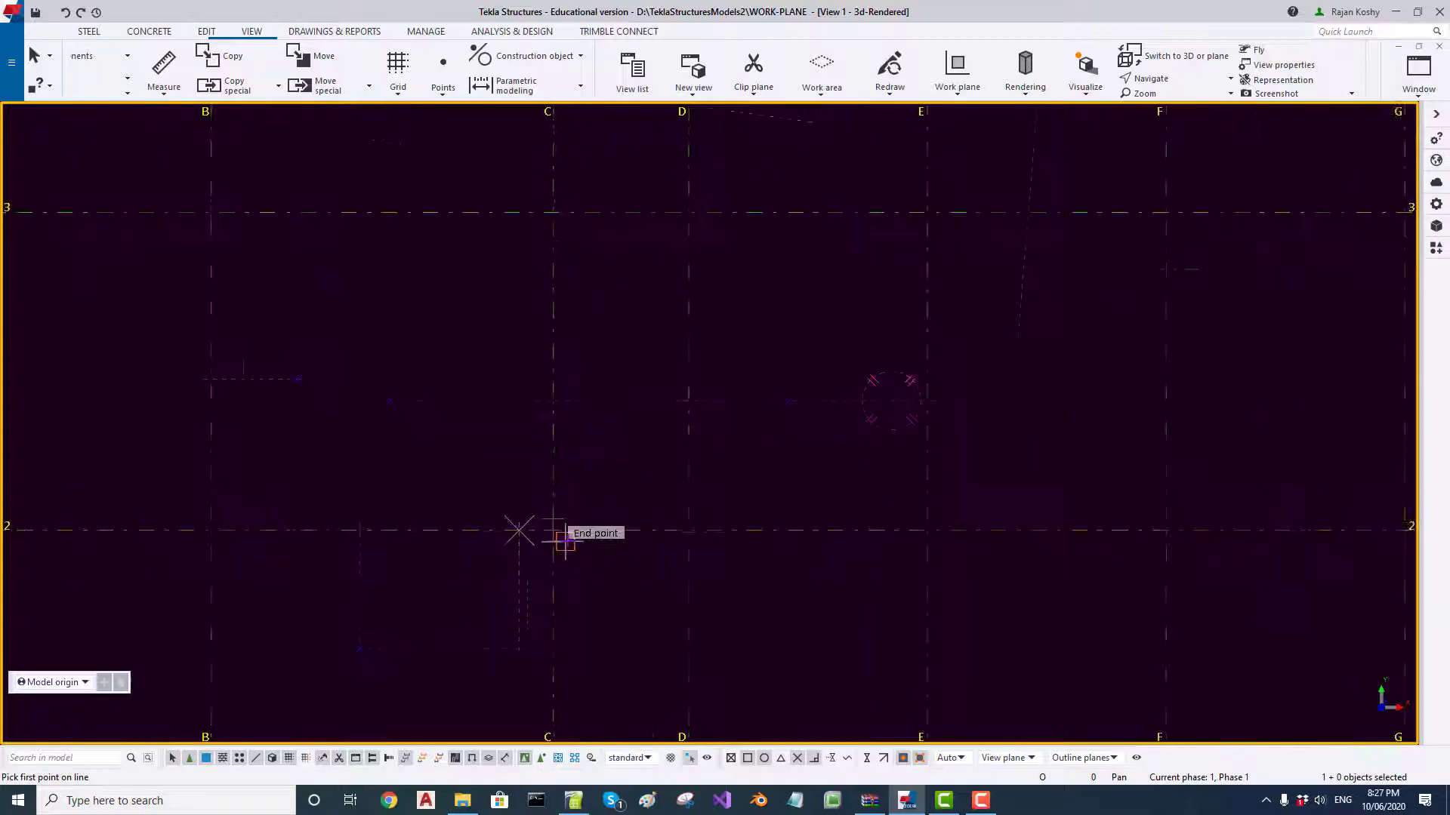
pyautogui.scroll(3, 521, 527)
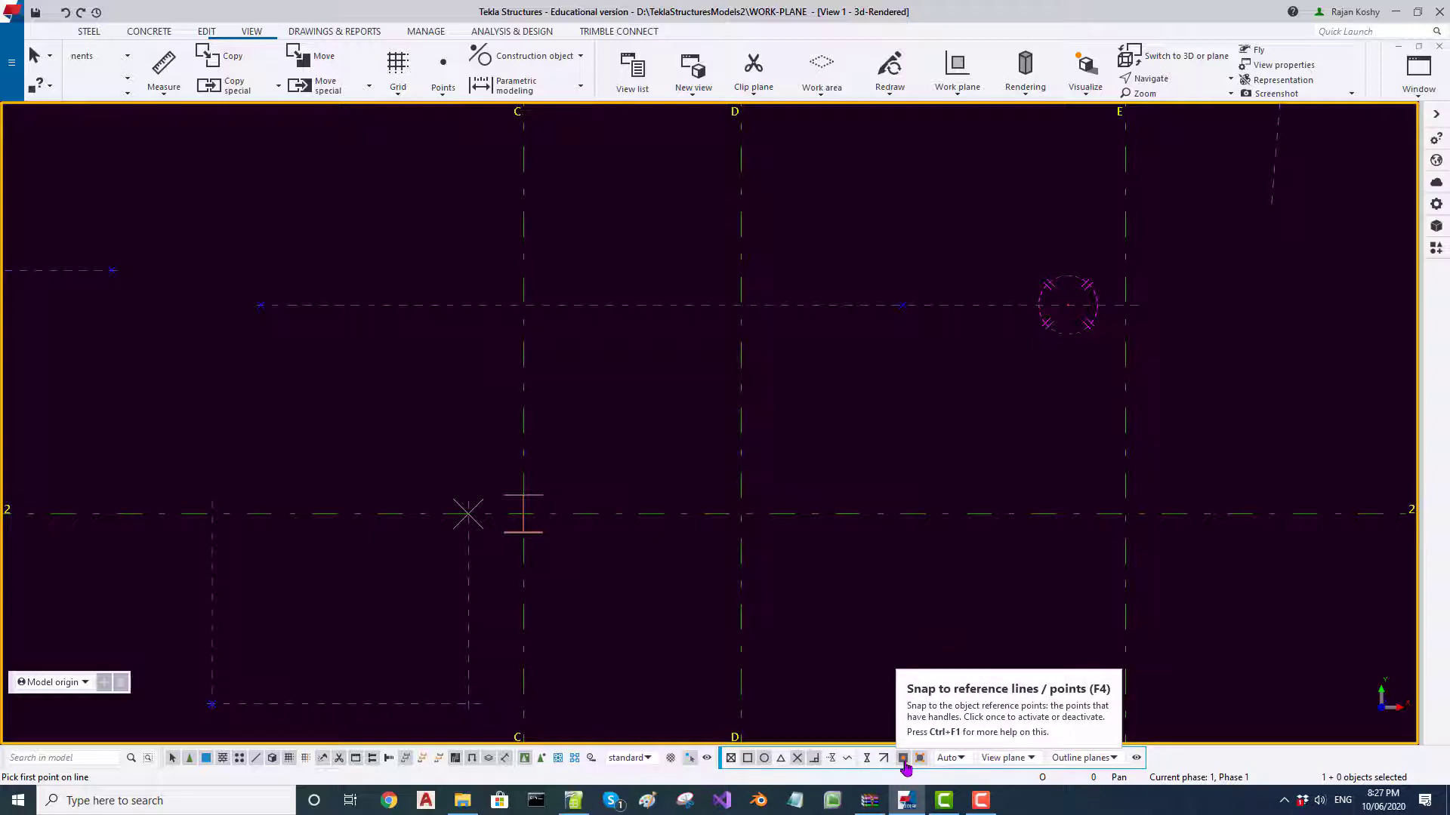
pyautogui.click(543, 532)
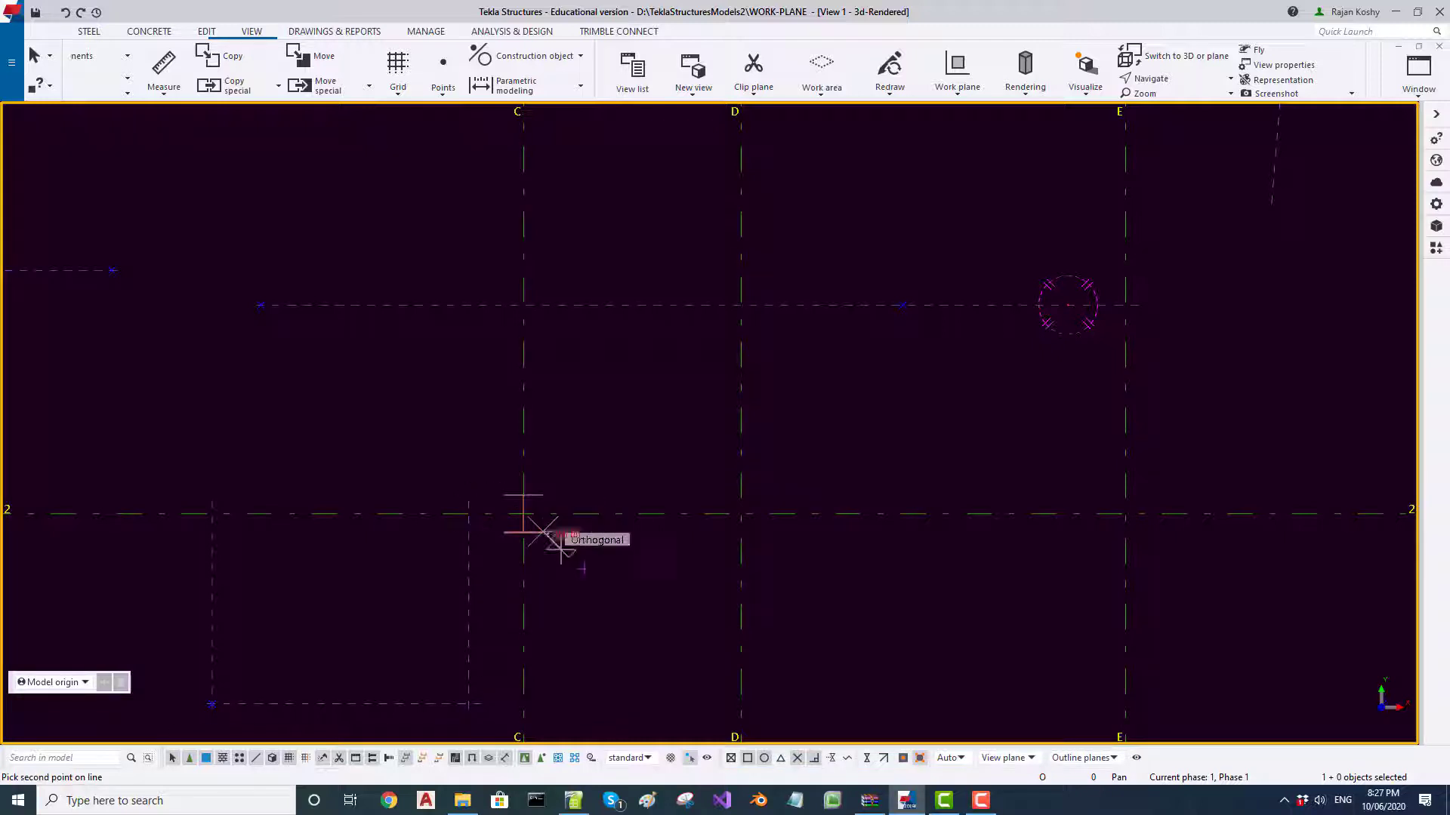
pyautogui.click(740, 532)
pyautogui.scroll(3, 743, 521)
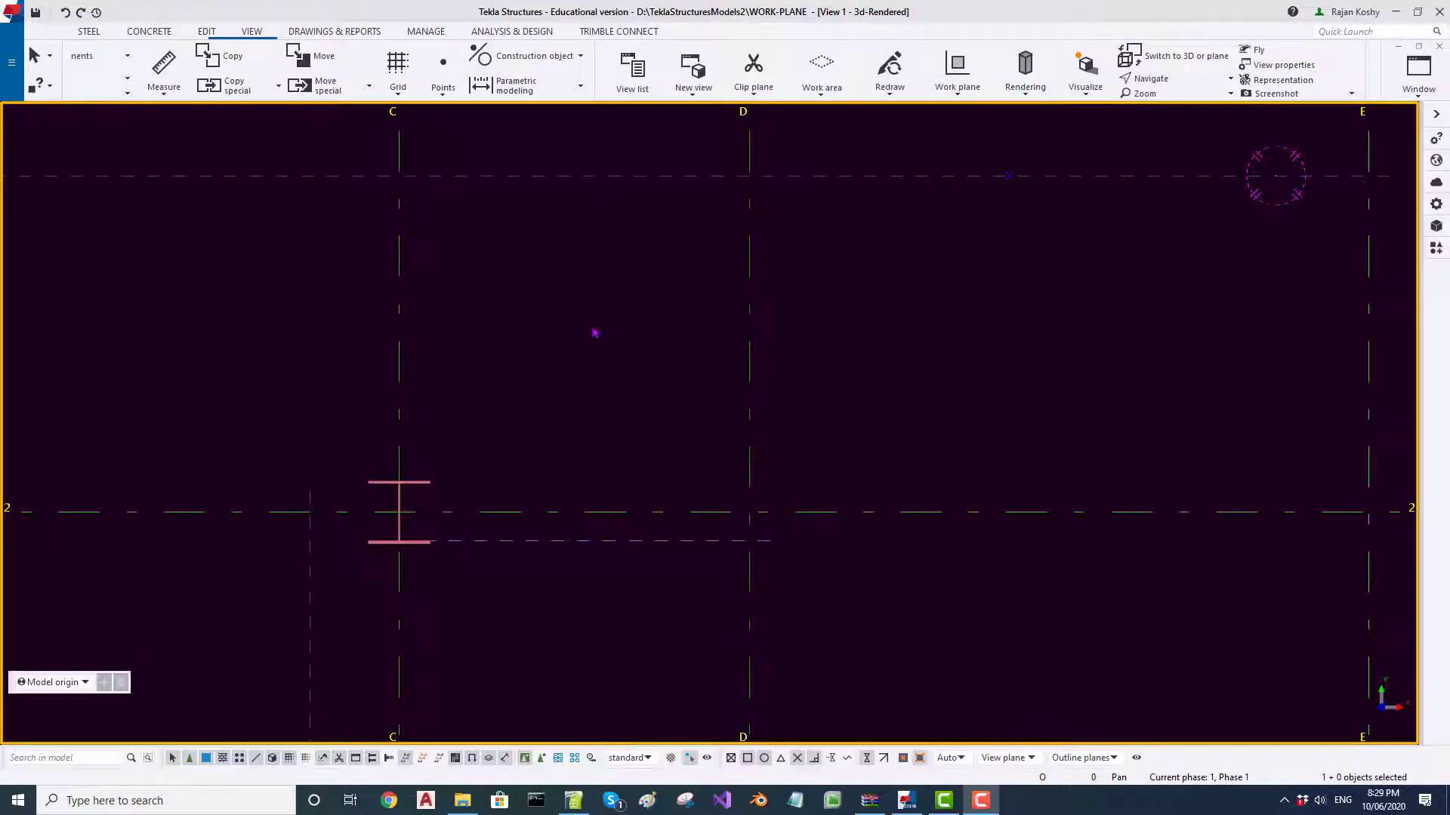
# Draw a construction line from the C/2 member's end perpendicular to grid D, with nearest-point snapping off
pyautogui.click(580, 57)
pyautogui.click(513, 86)
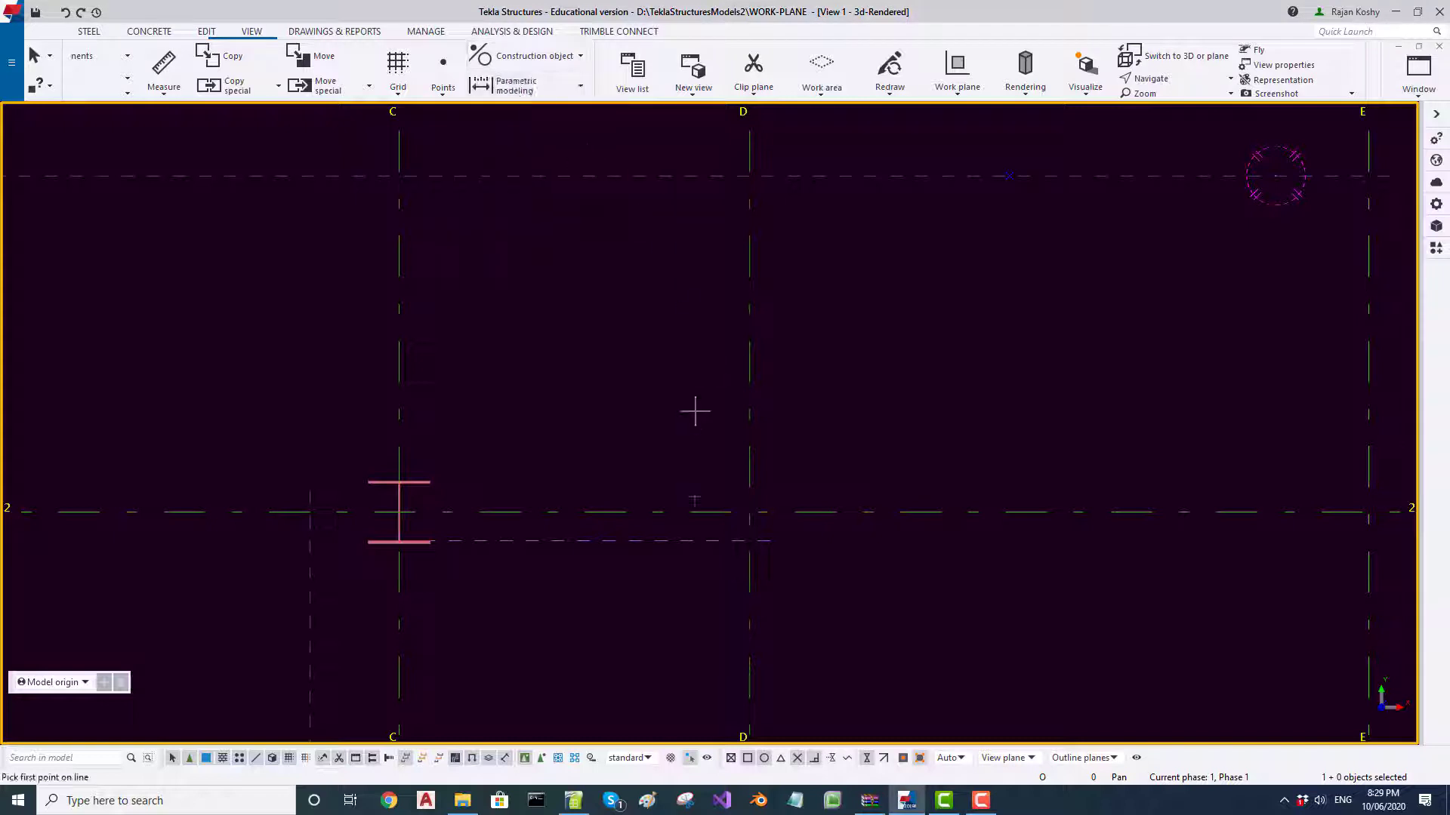
pyautogui.click(429, 484)
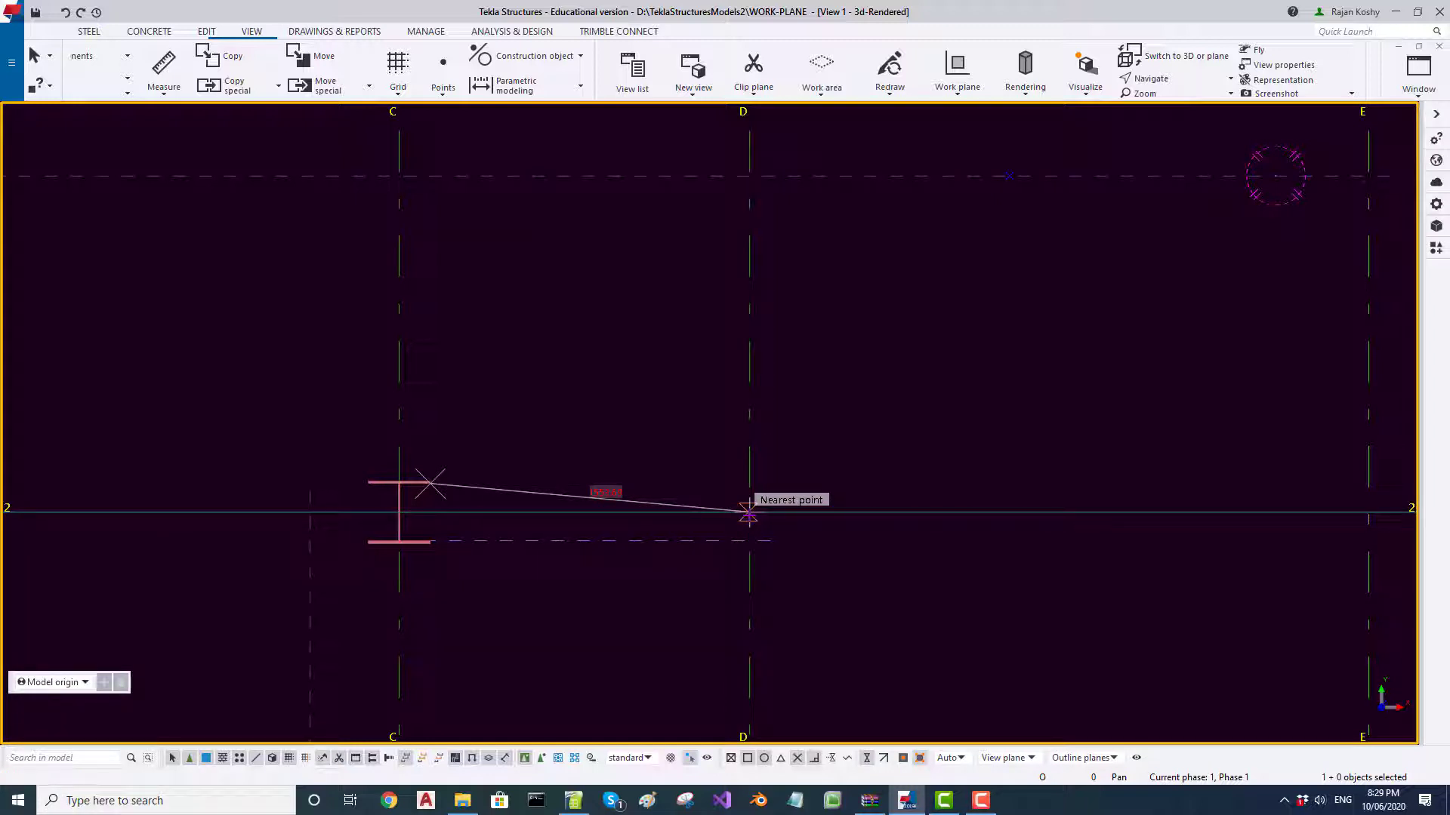
pyautogui.click(867, 758)
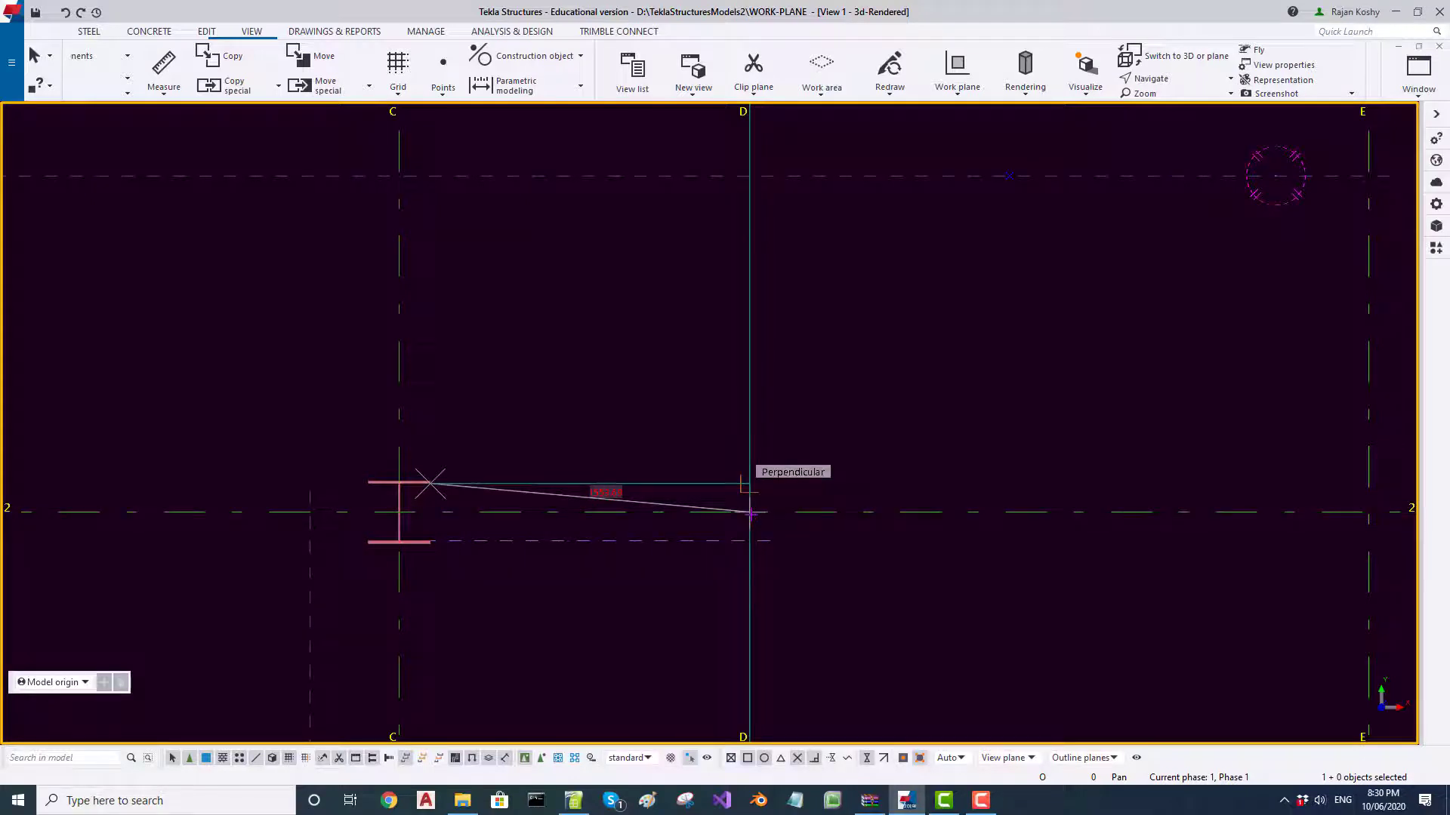
pyautogui.click(750, 513)
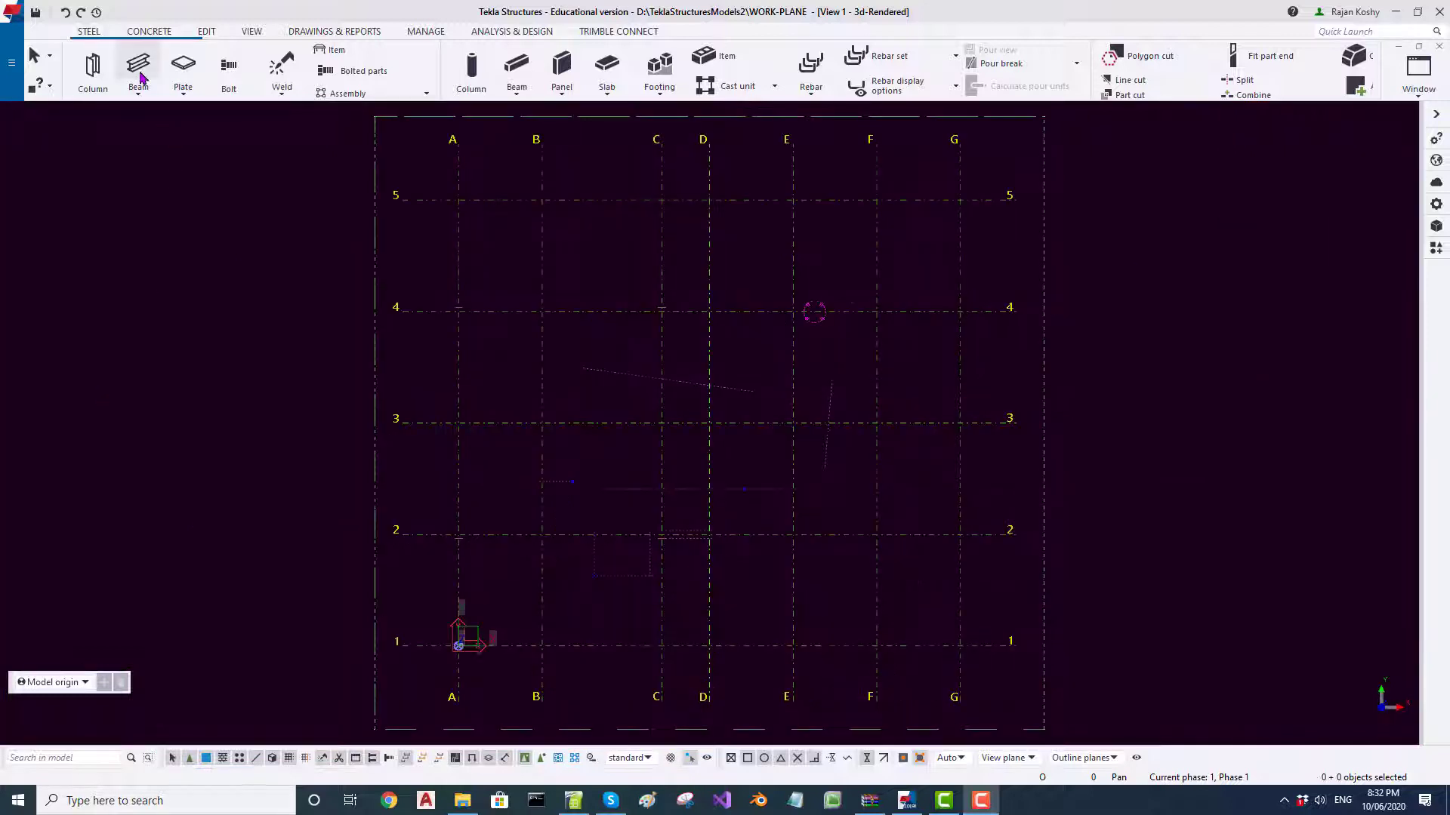
# Place a steel beam along grid line 3 from B/3 to D/3
pyautogui.click(139, 66)
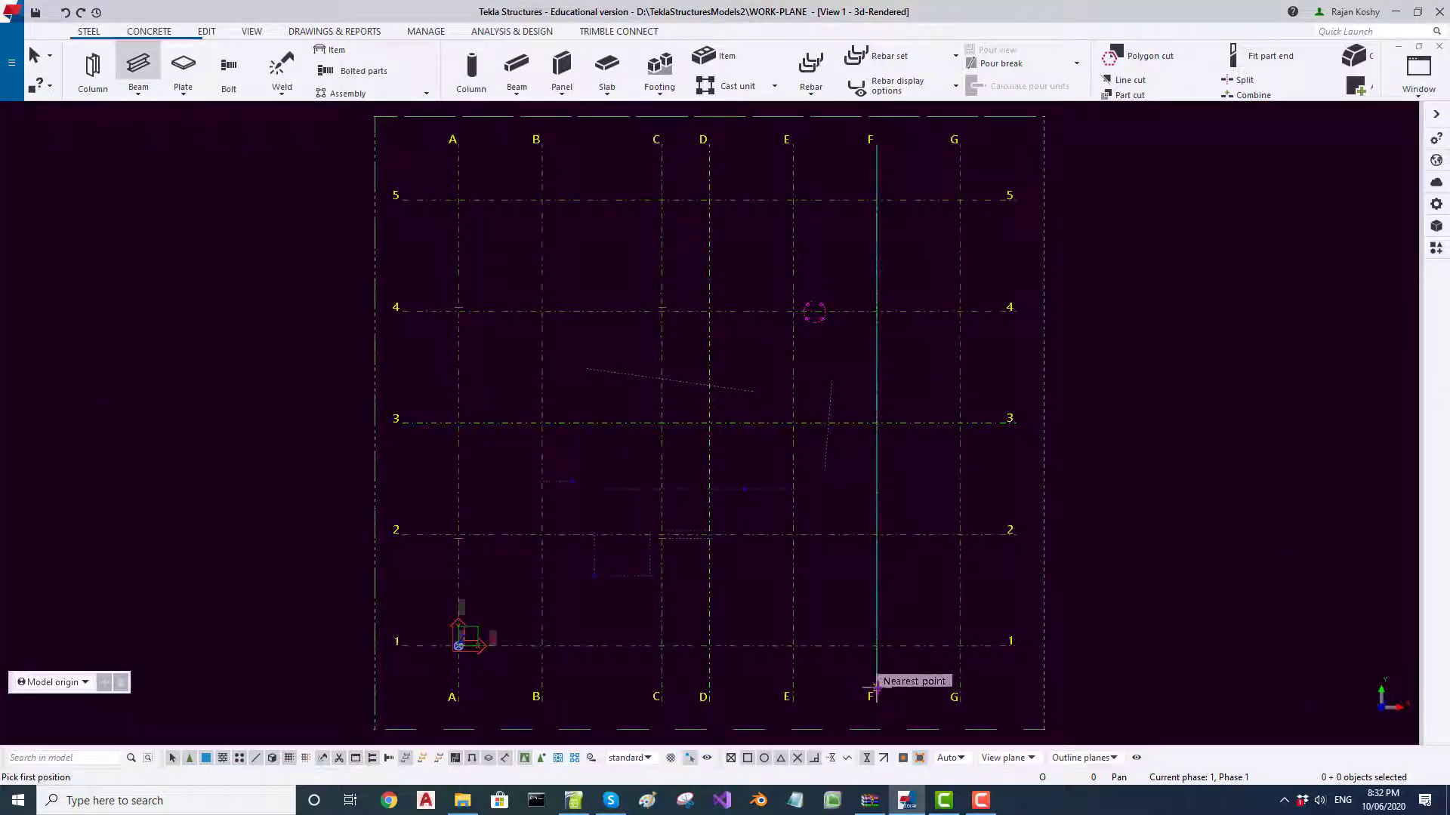
pyautogui.scroll(2, 555, 394)
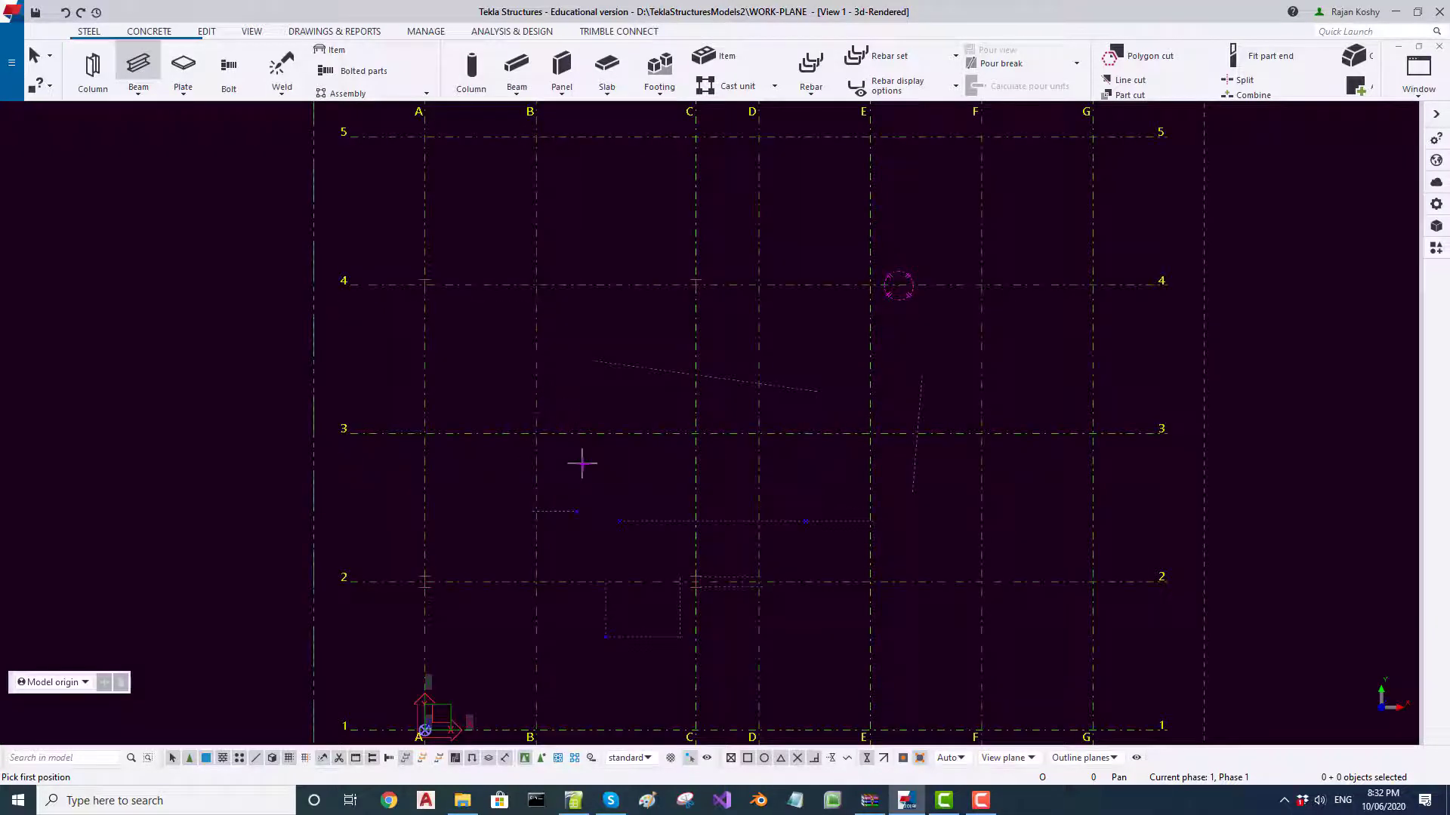
pyautogui.scroll(-1, 581, 463)
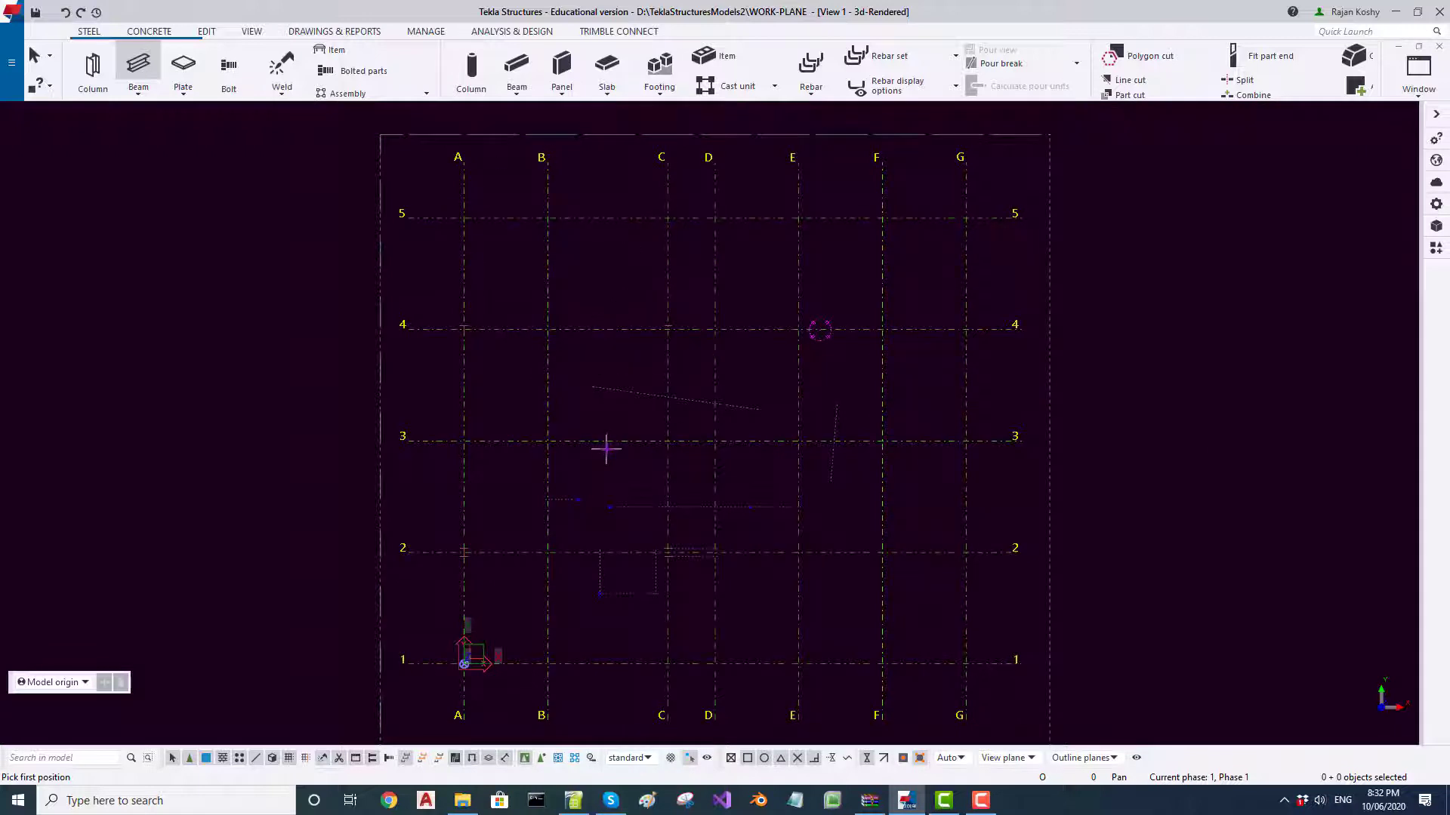
pyautogui.click(548, 441)
pyautogui.scroll(1, 604, 450)
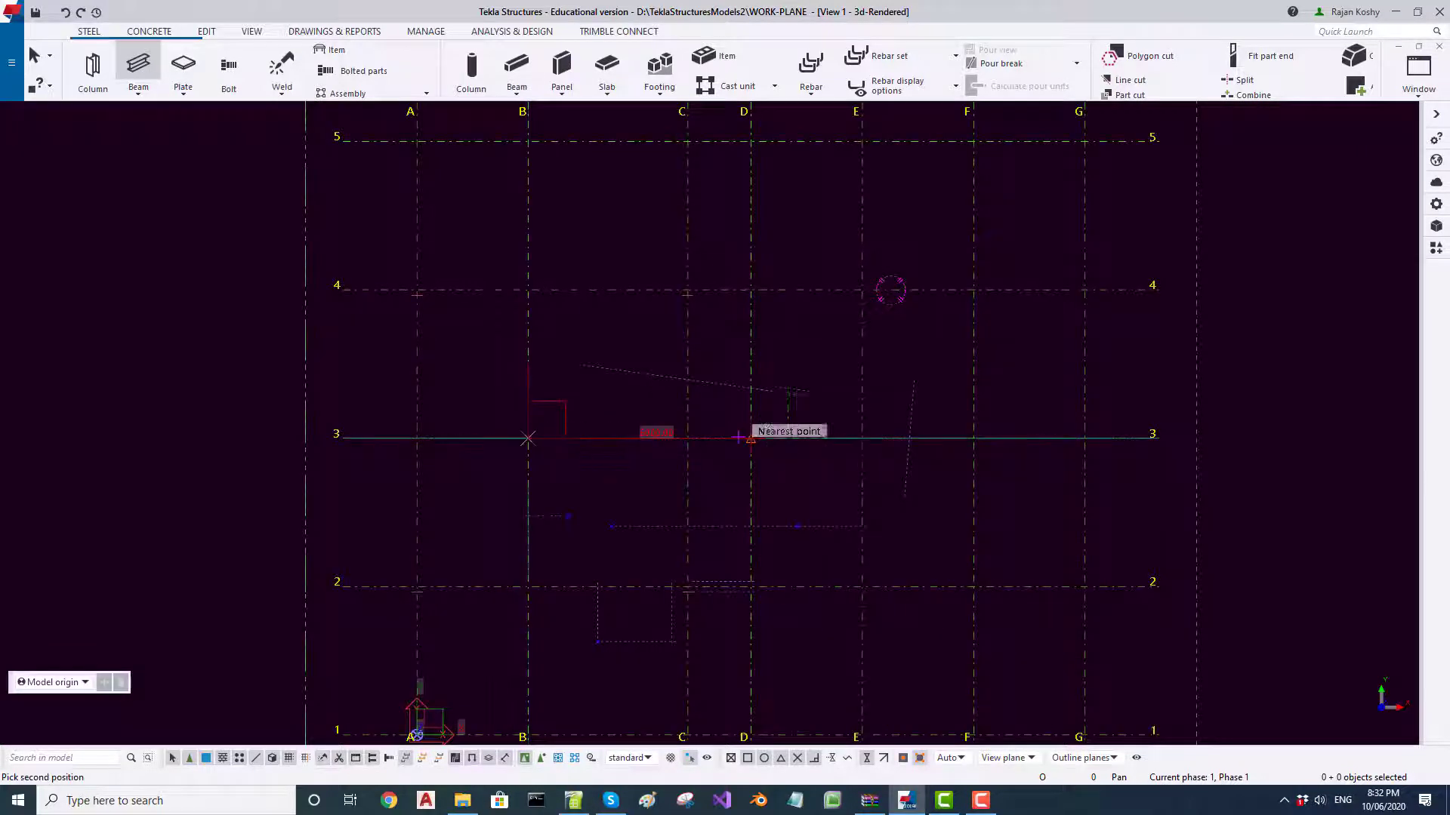
pyautogui.click(751, 440)
pyautogui.press('Escape')
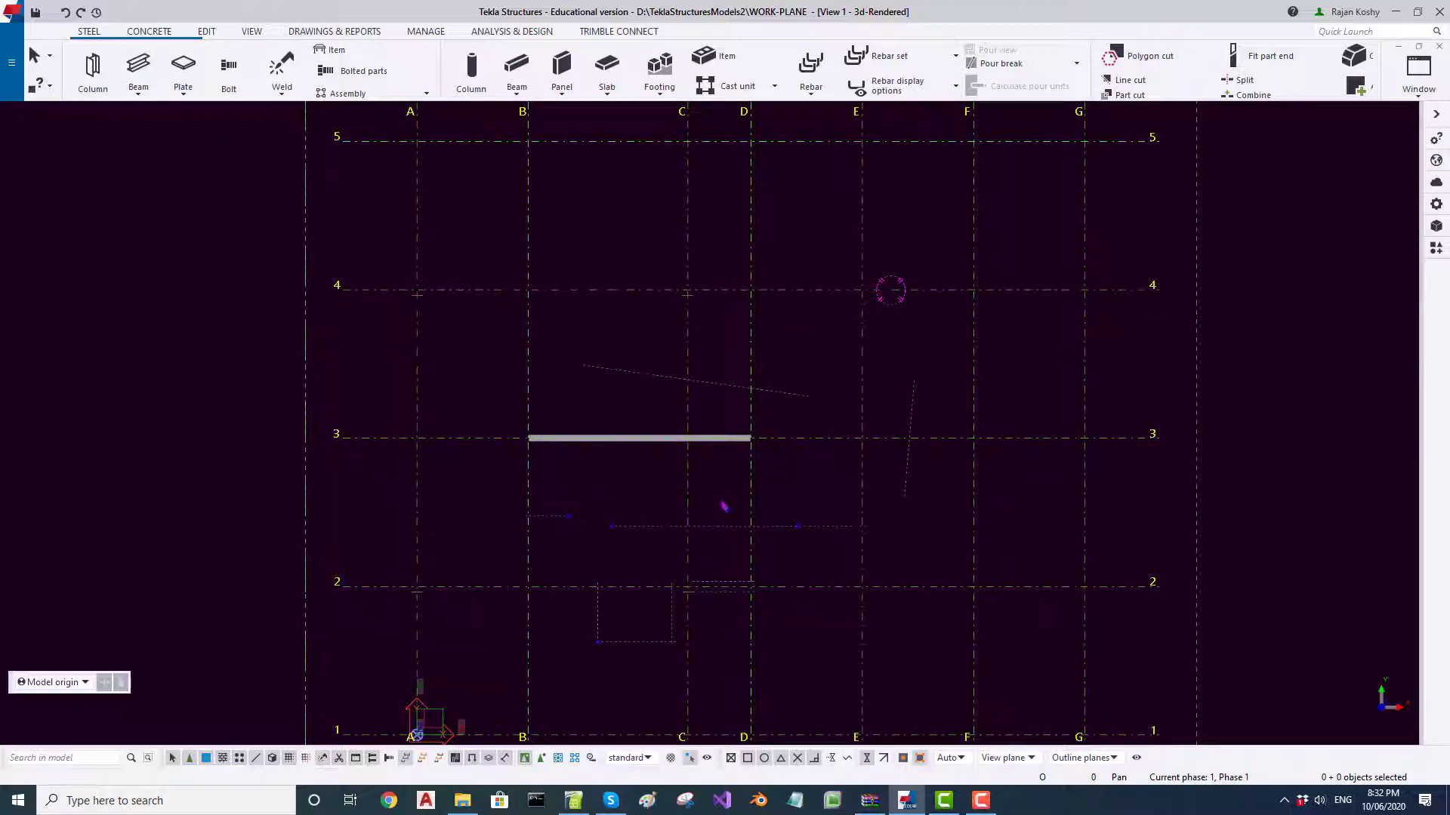
# Orbit into a tilted 3D view and select the grid-3 beam
pyautogui.keyDown('ctrl'); pyautogui.moveTo(660, 508); pyautogui.dragTo(667, 325, button='middle'); pyautogui.keyUp('ctrl')
pyautogui.scroll(2, 521, 494)
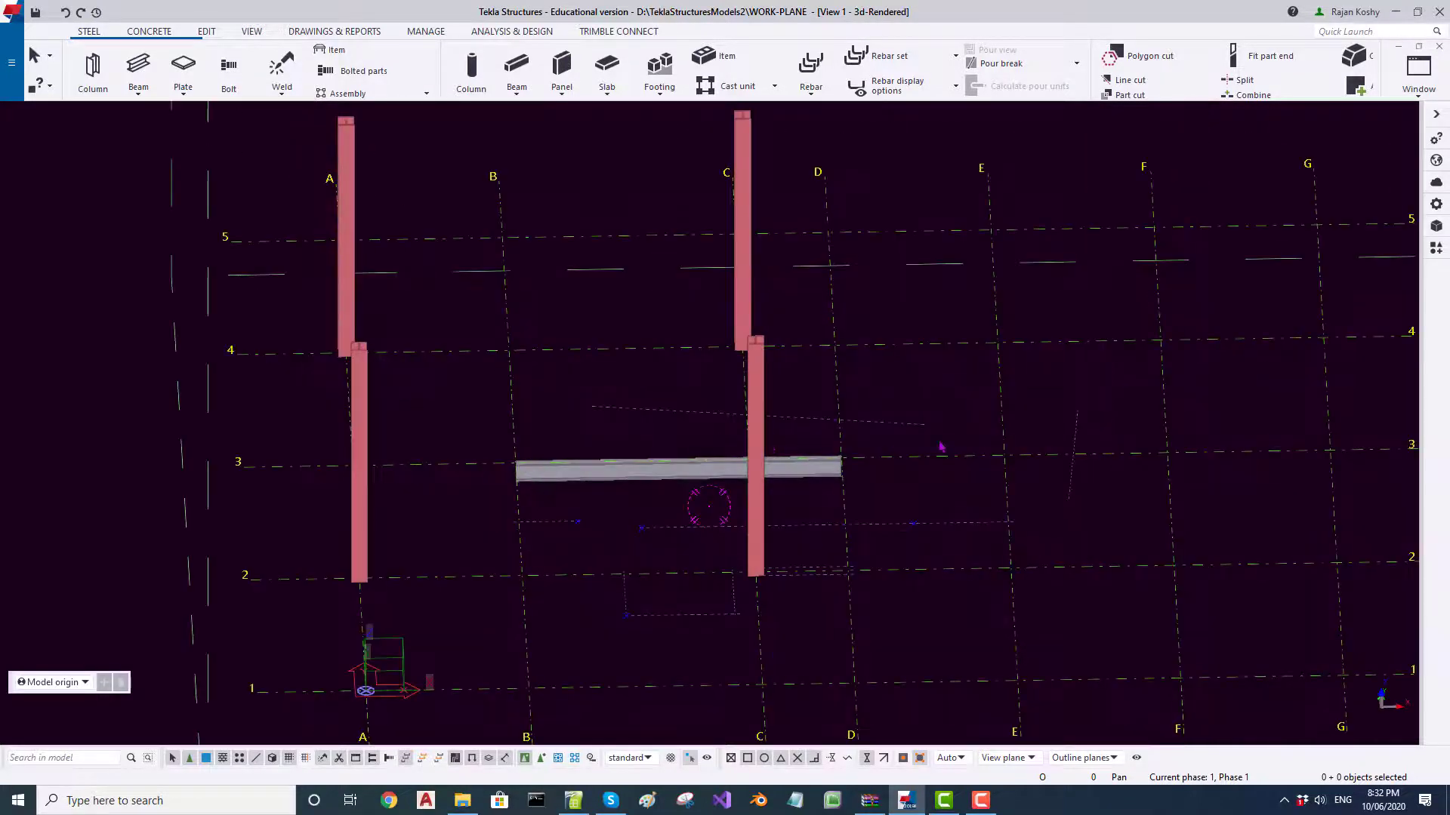
pyautogui.scroll(-1, 936, 449)
pyautogui.scroll(-1, 940, 447)
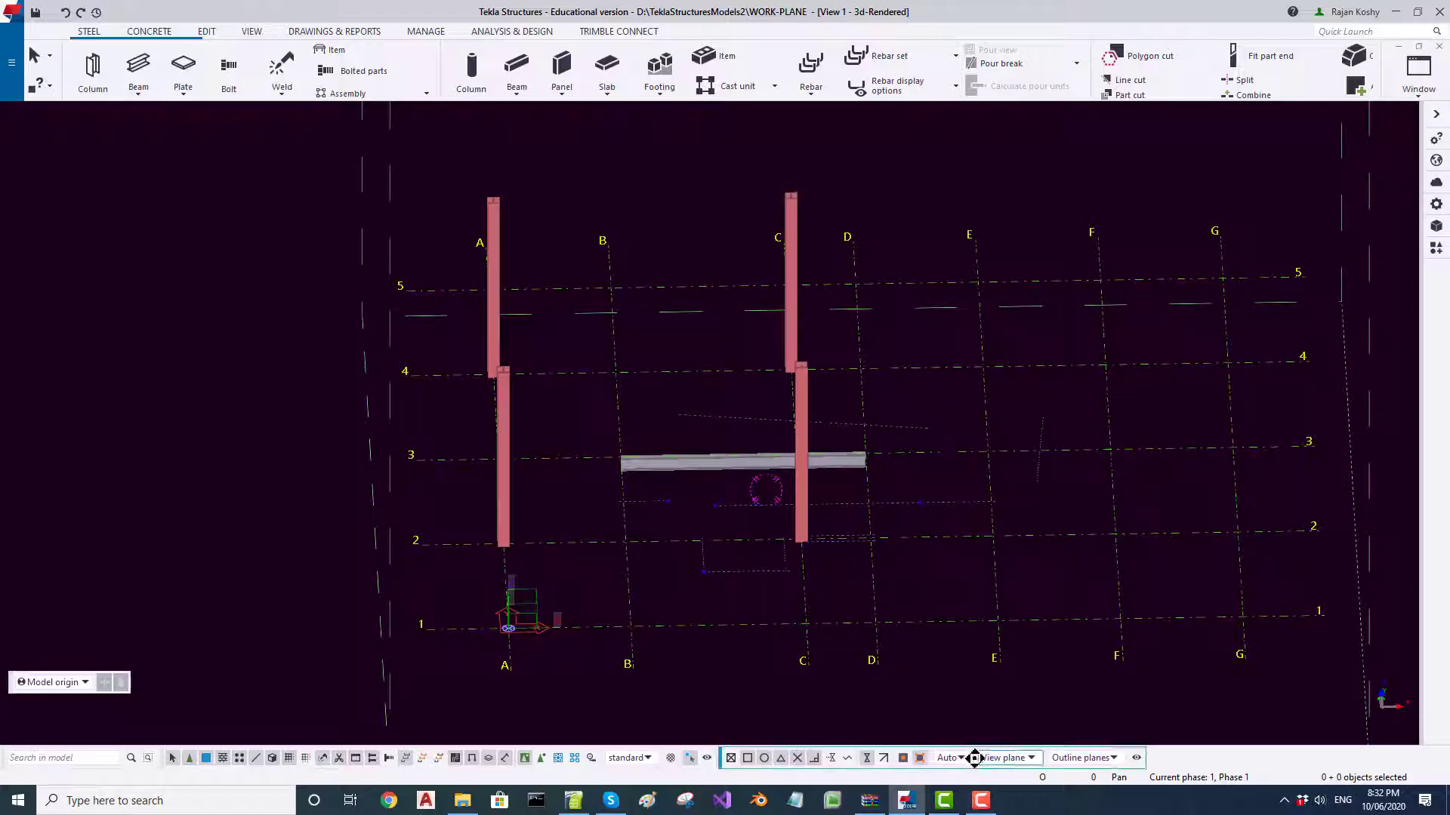
pyautogui.moveTo(680, 462)
pyautogui.keyDown('ctrl'); pyautogui.mouseDown(button='middle')
pyautogui.moveTo(685, 443)
pyautogui.moveTo(702, 463)
pyautogui.moveTo(683, 464)
pyautogui.mouseUp(button='middle'); pyautogui.keyUp('ctrl')
pyautogui.scroll(1, 679, 474)
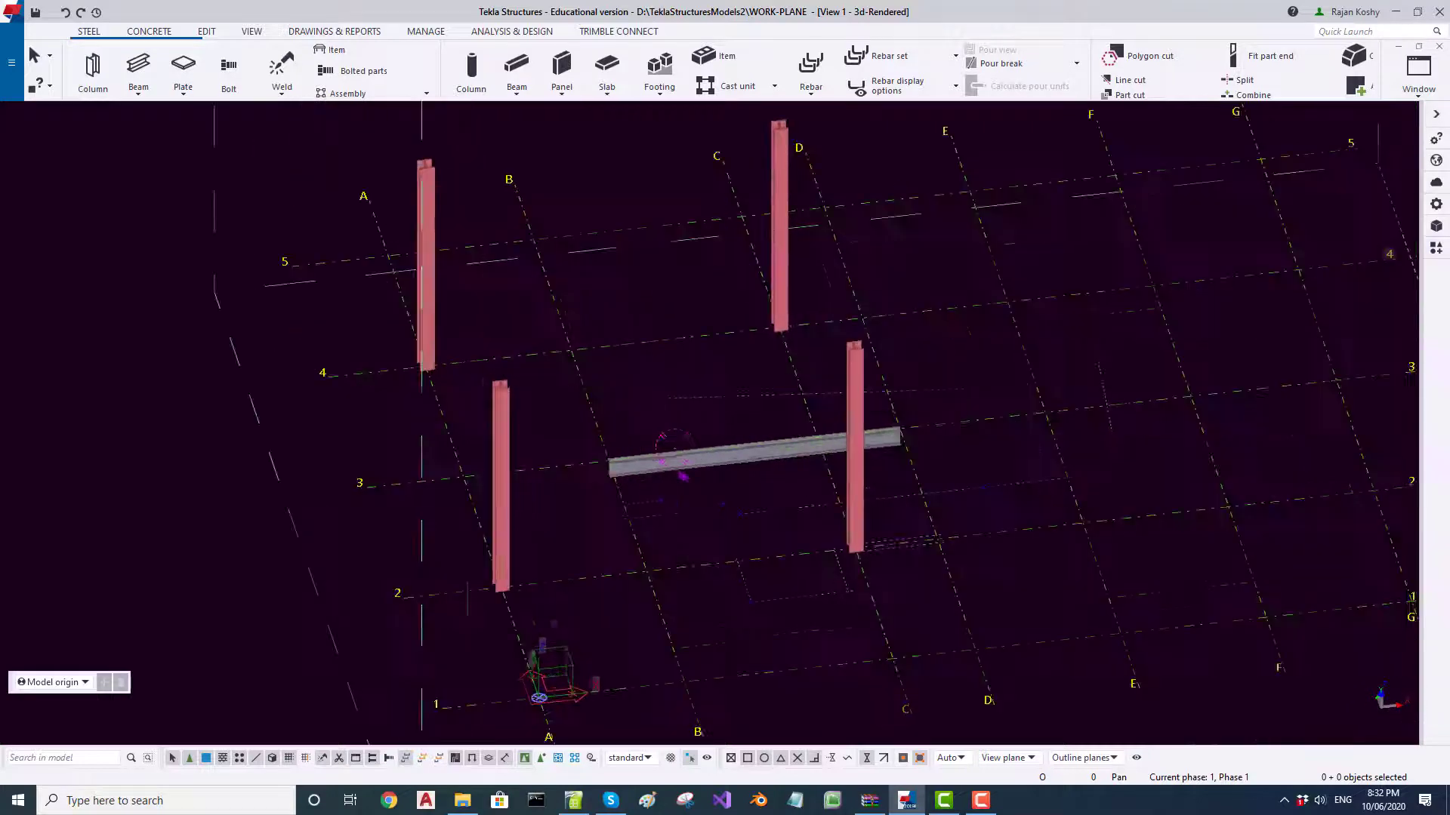
pyautogui.click(679, 467)
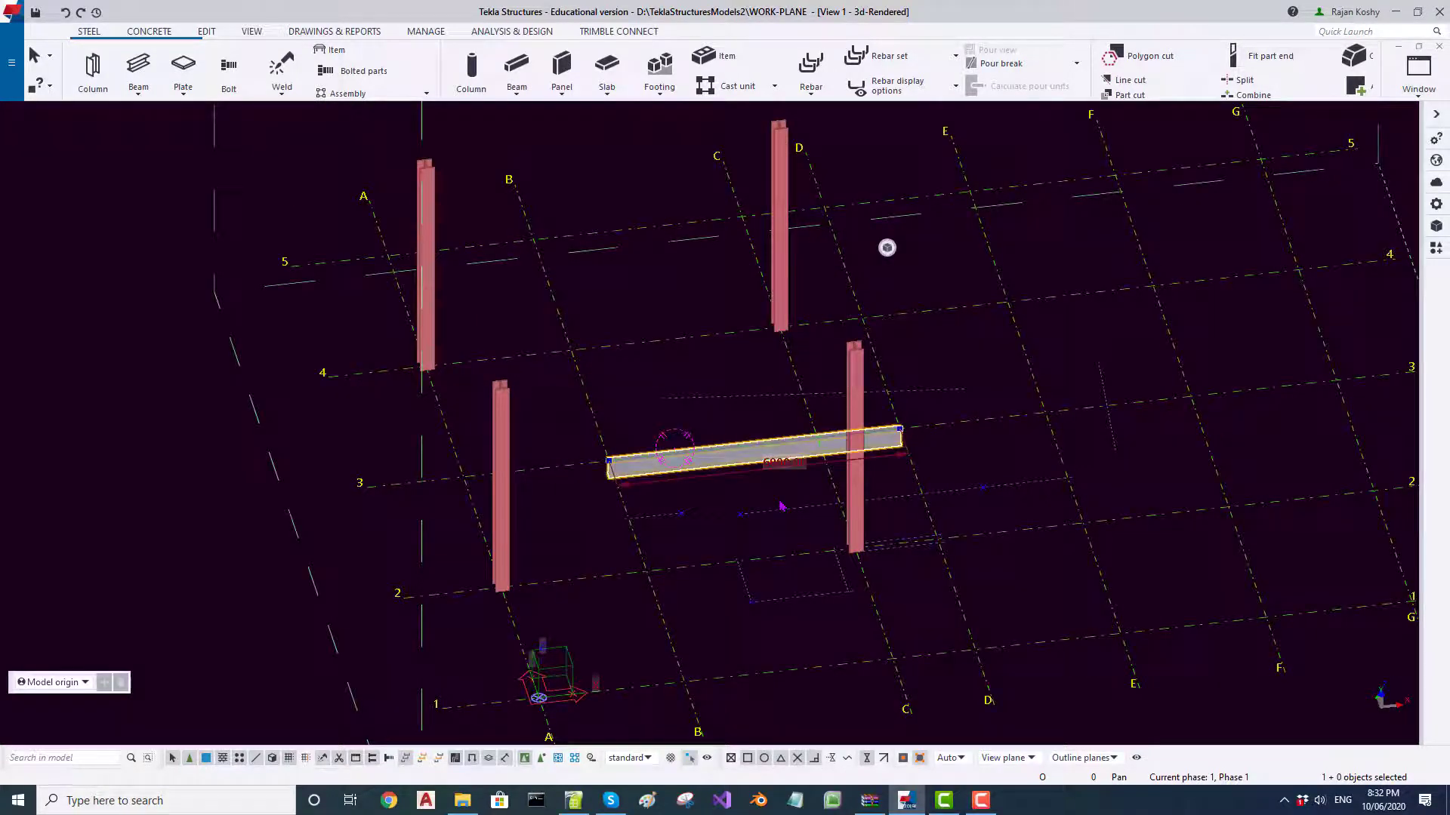
# Switch to wireframe and place a beam joining two column mid points along grid line 4
pyautogui.keyDown('ctrl'); pyautogui.moveTo(742, 497); pyautogui.dragTo(753, 489, button='middle'); pyautogui.keyUp('ctrl')
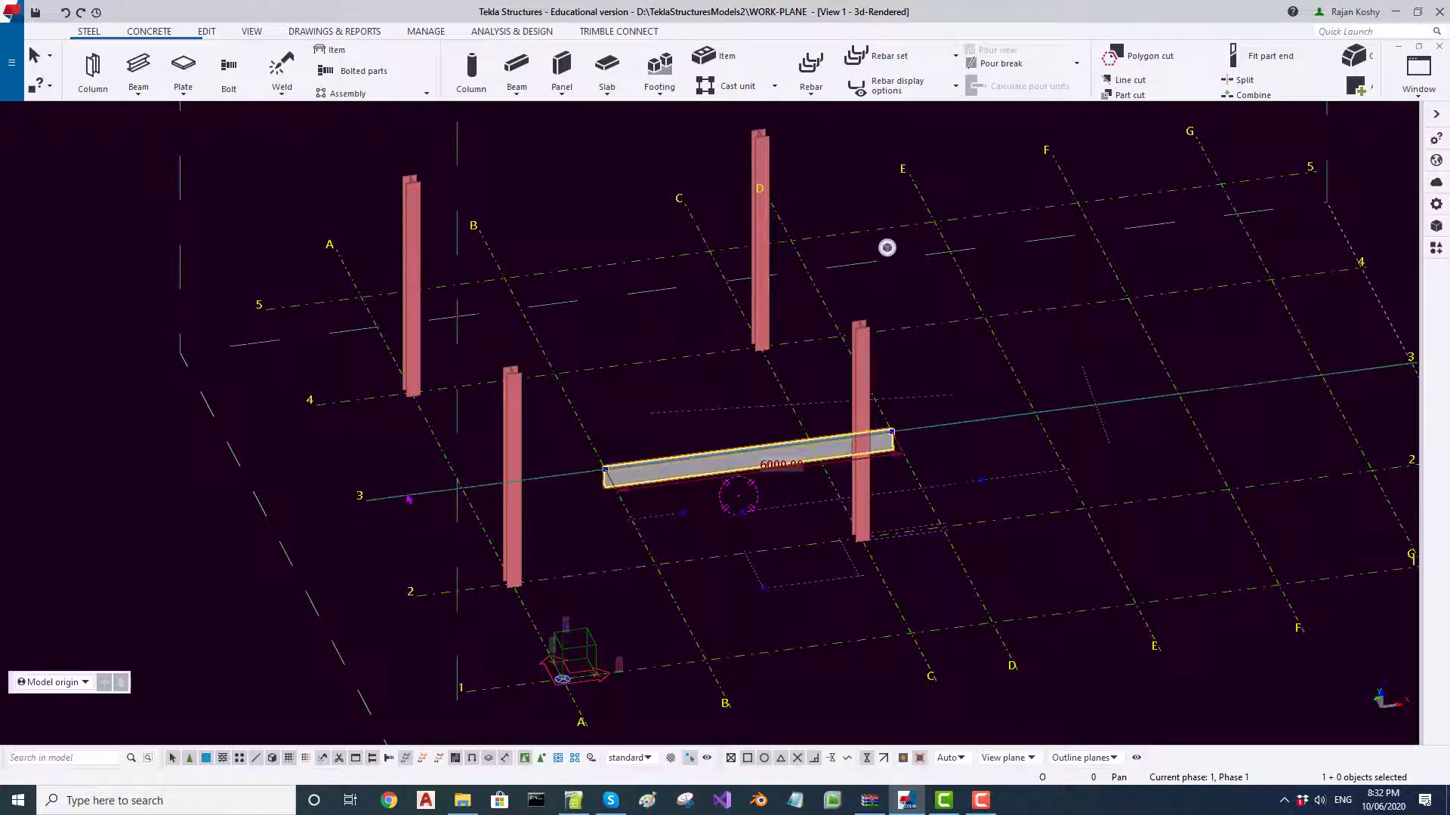
pyautogui.click(137, 65)
pyautogui.scroll(2, 416, 302)
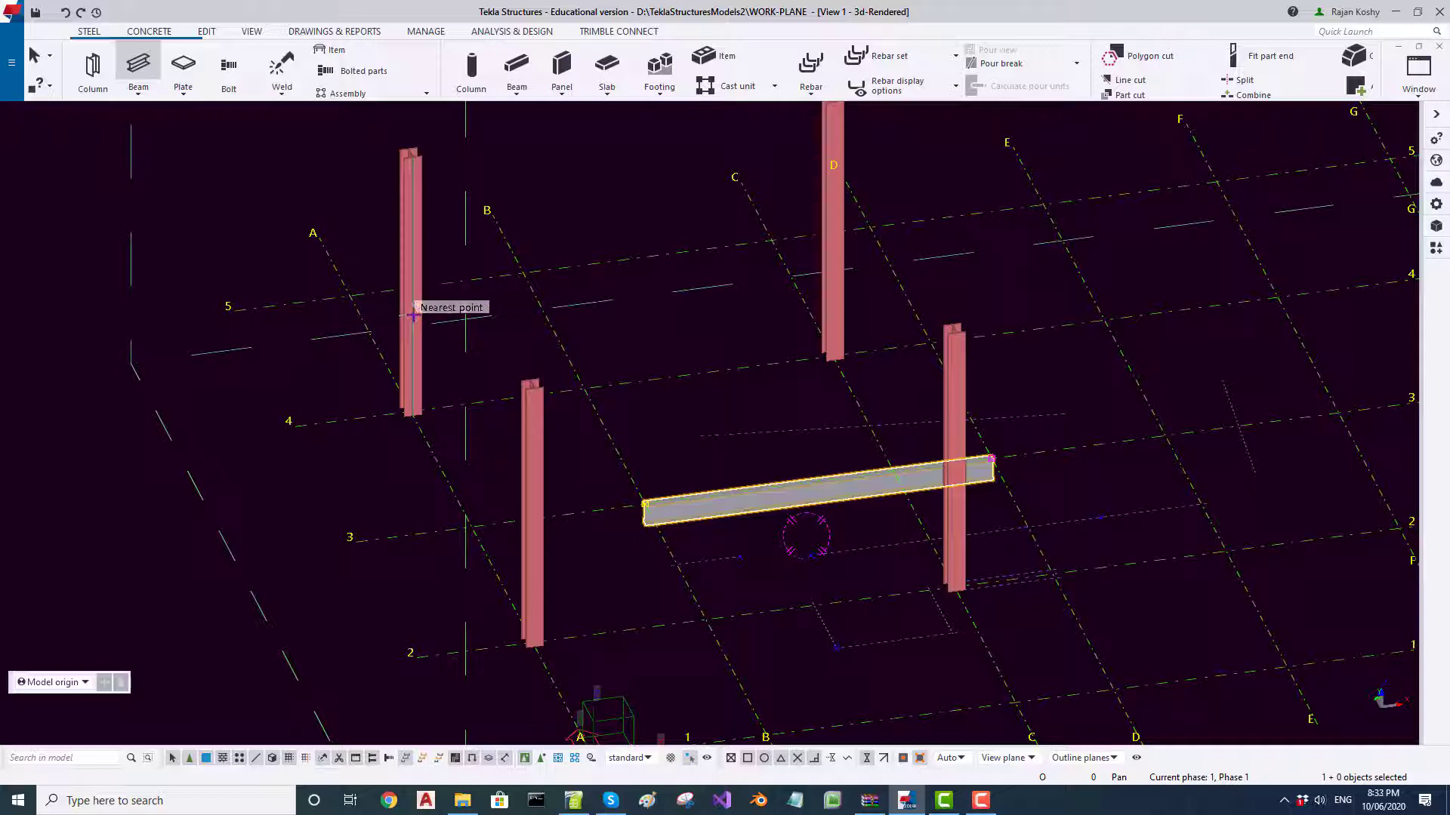
pyautogui.hotkey('ctrl', '1')
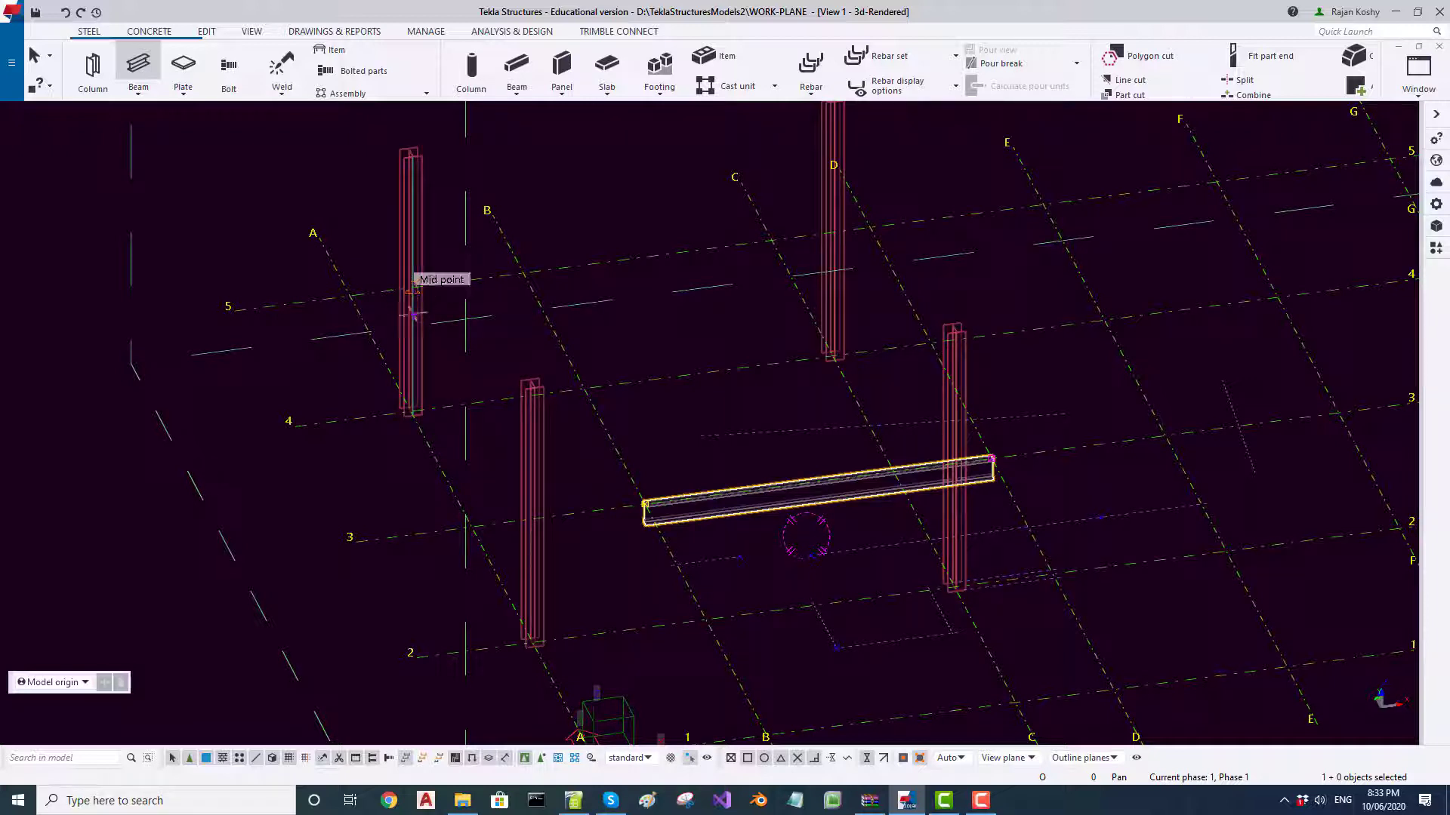
pyautogui.click(413, 313)
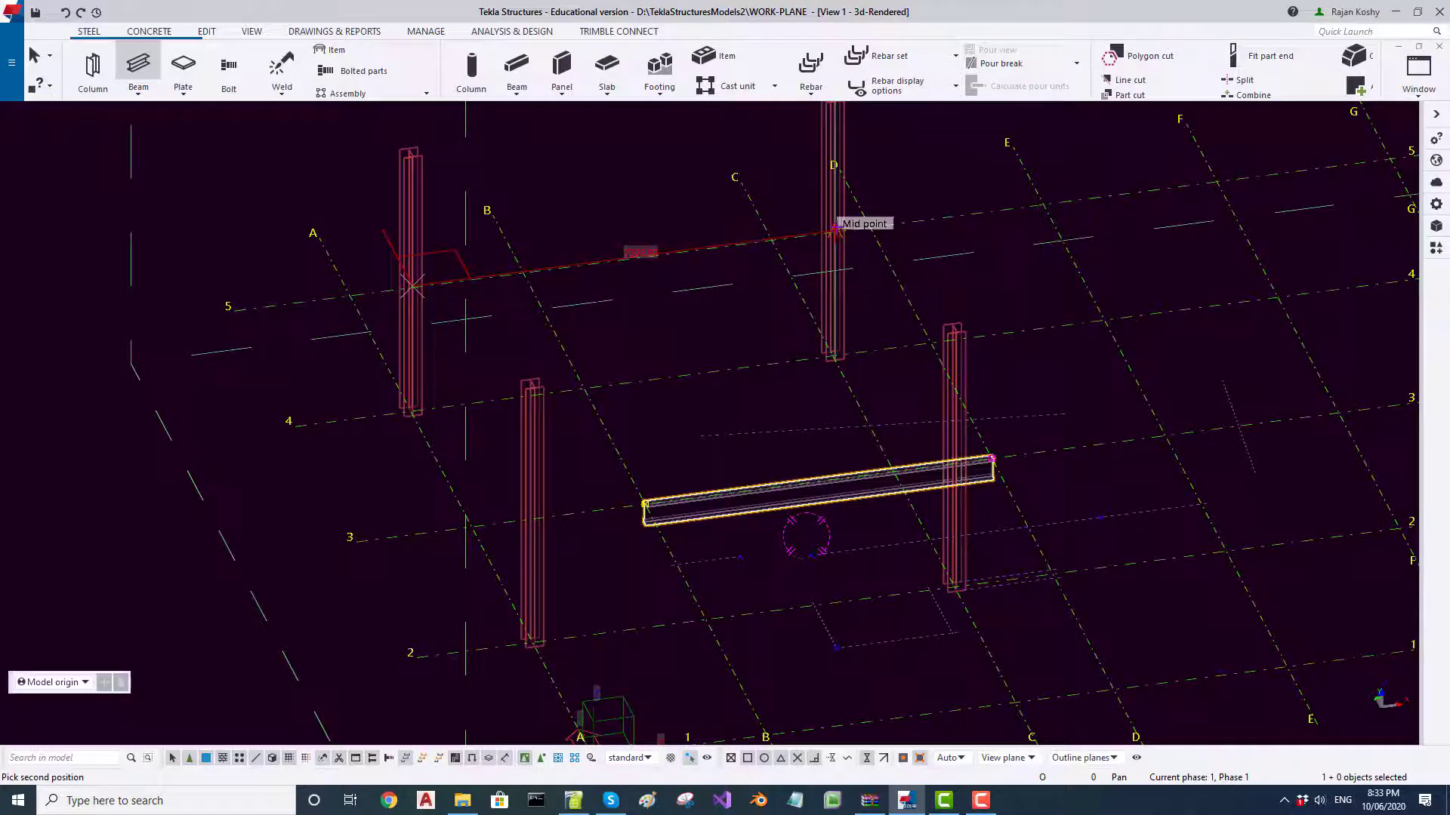
pyautogui.click(838, 234)
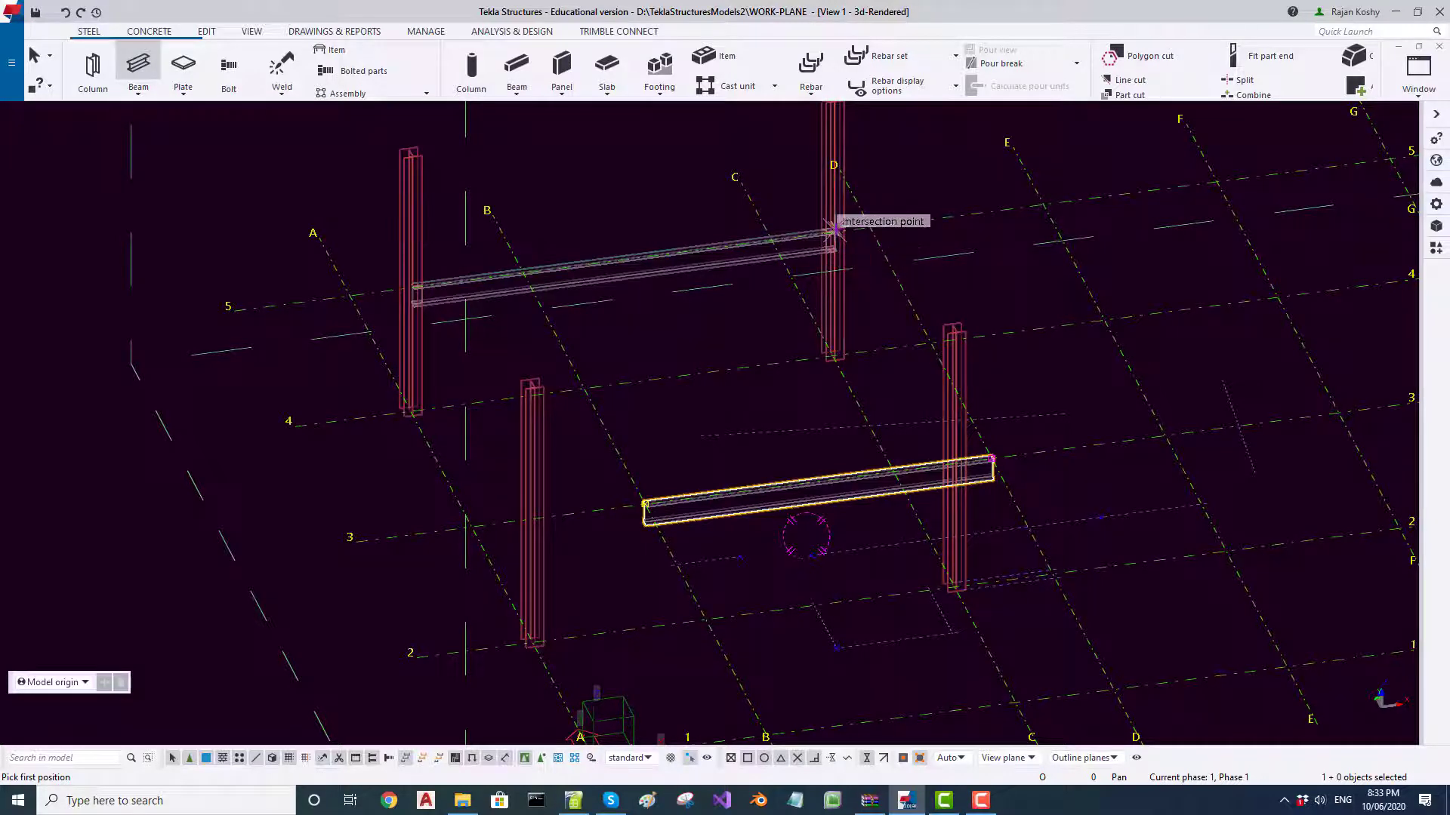
# Add a sloping beam from the D column's top down to a lower column point
pyautogui.click(832, 232)
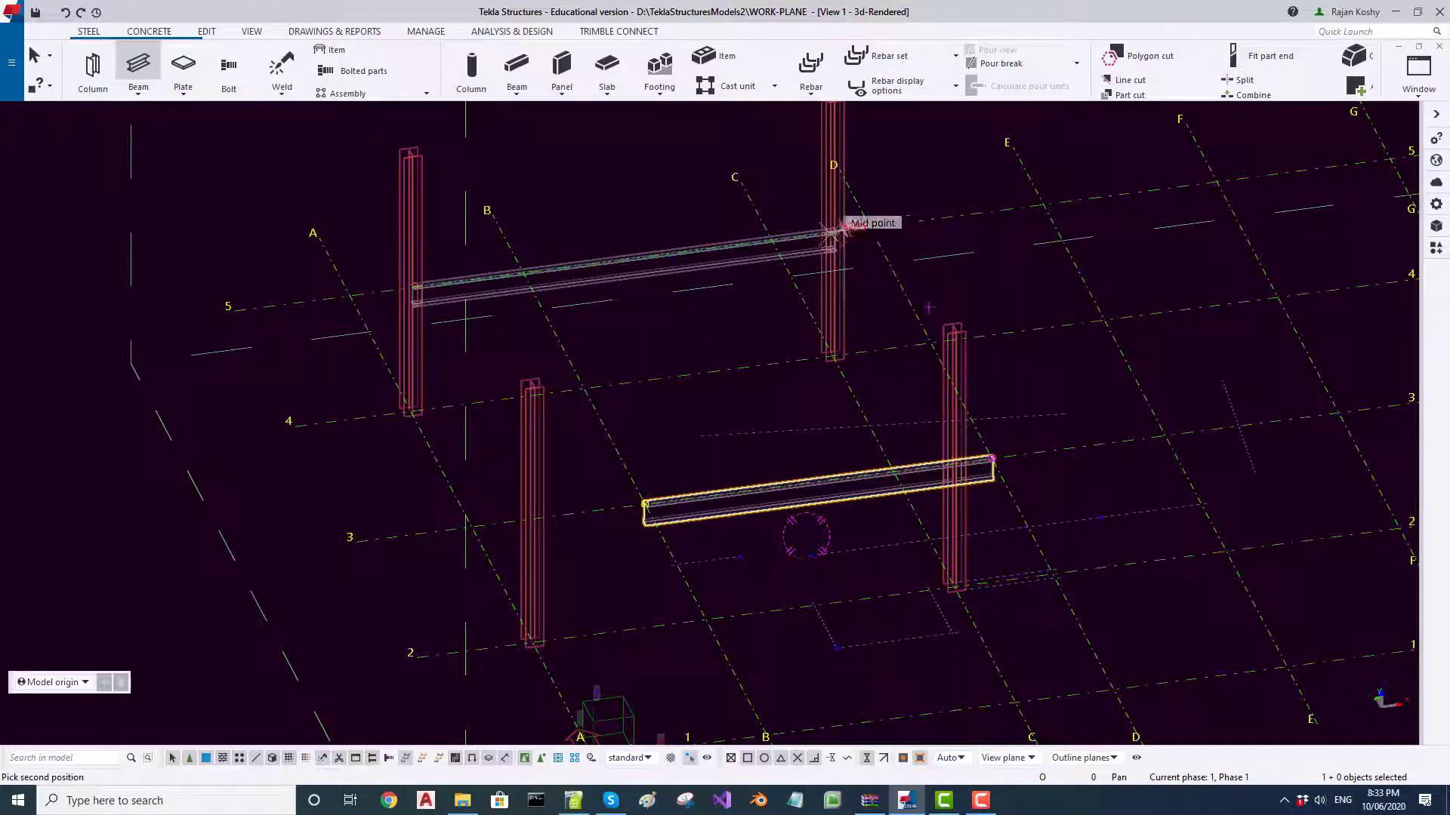
pyautogui.click(966, 555)
pyautogui.press('Escape')
pyautogui.moveTo(964, 550); pyautogui.dragTo(991, 536, button='middle')
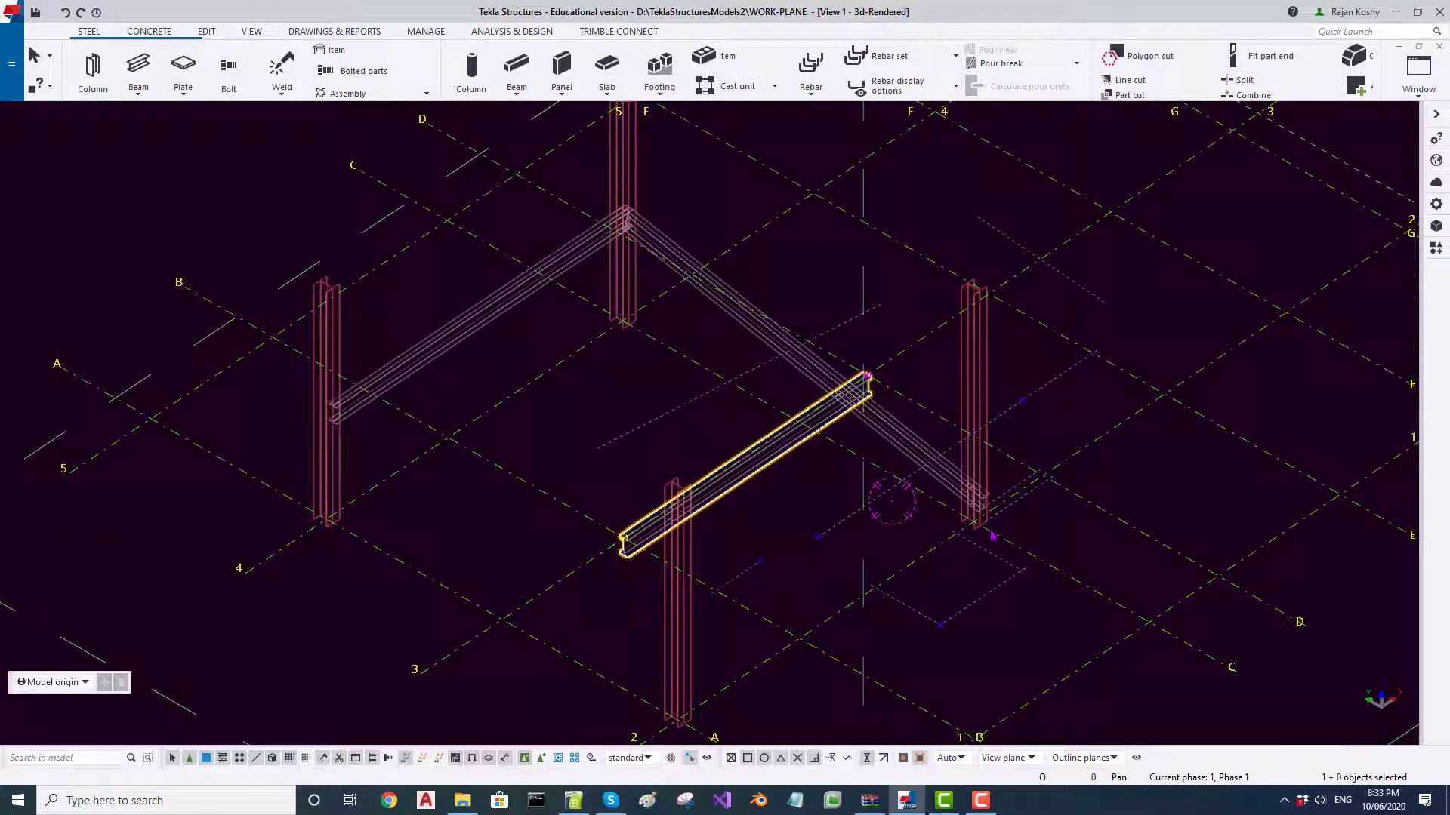
pyautogui.hotkey('ctrl', 'p')
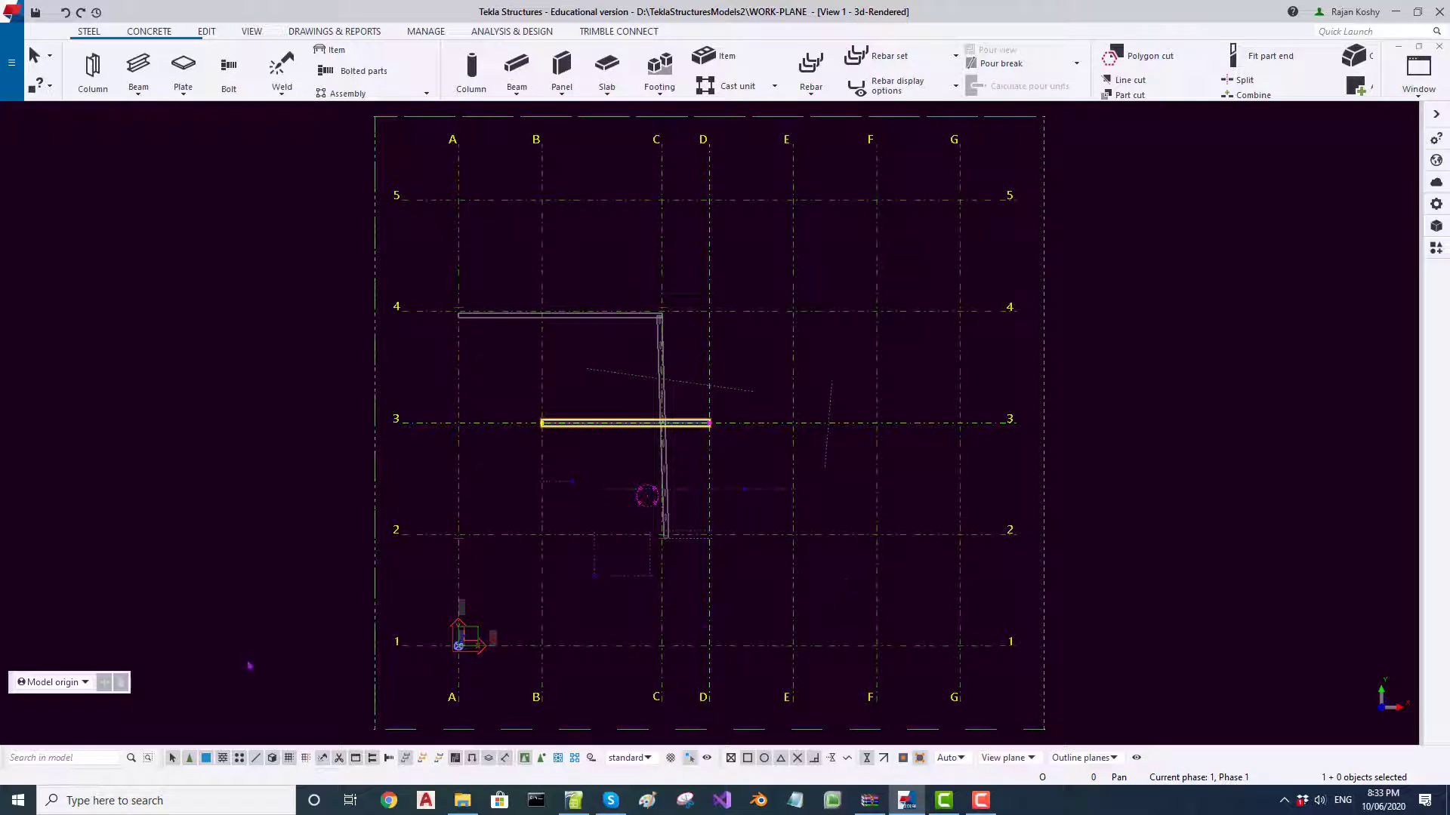
pyautogui.hotkey('ctrl', 'p')
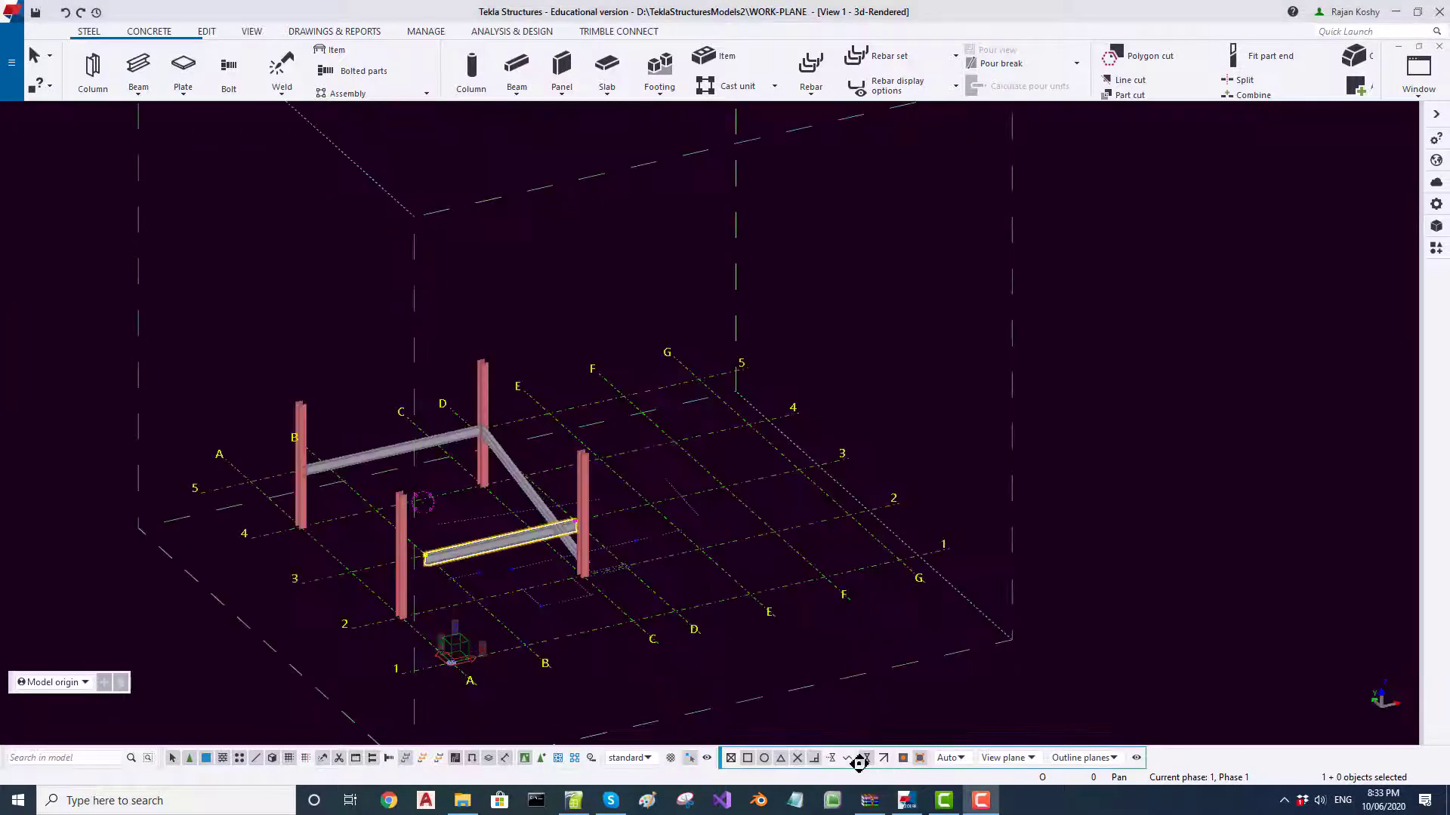
pyautogui.click(961, 758)
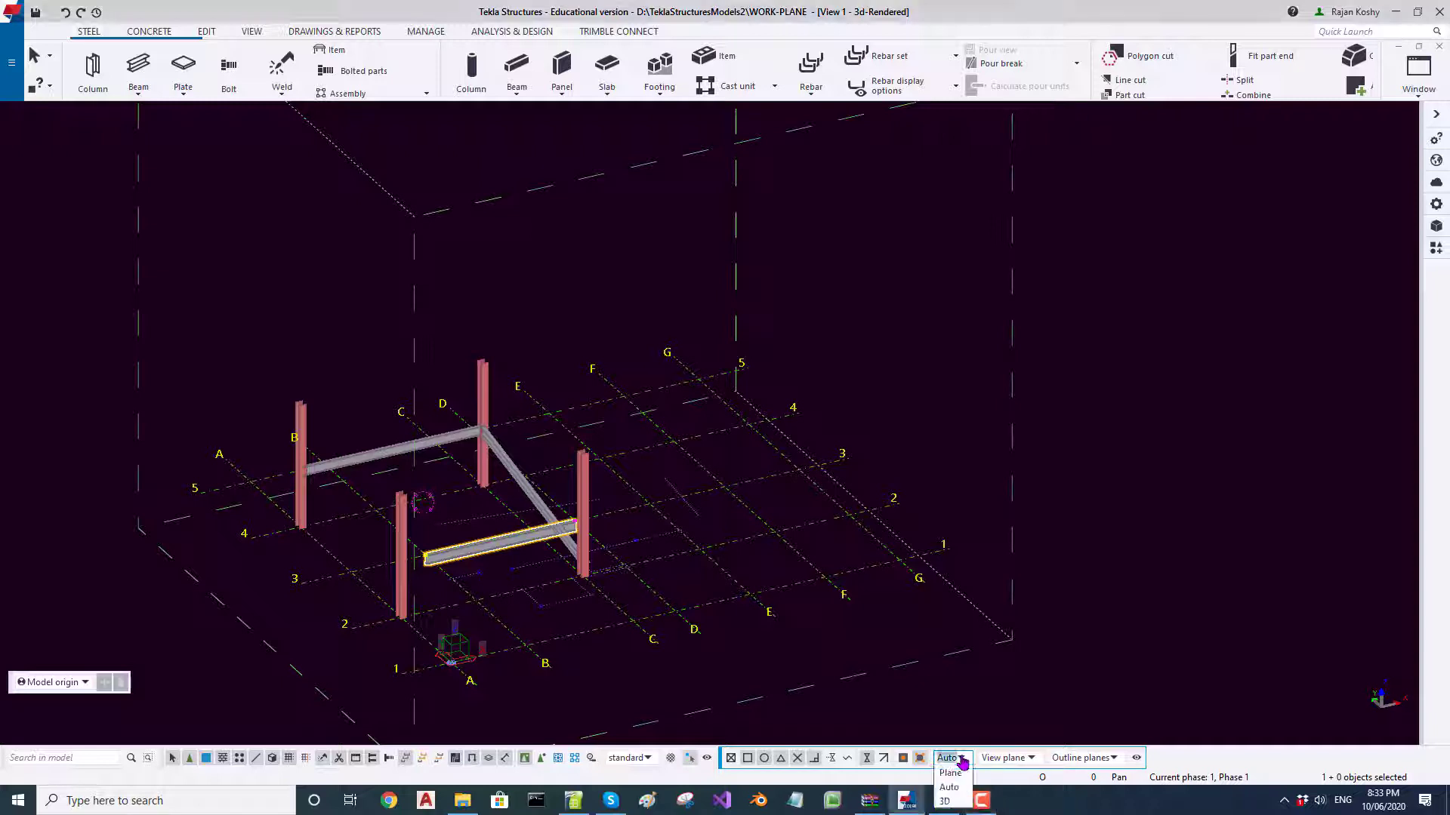
# Set point picking to Plane and place two beams between column base end points
pyautogui.click(950, 772)
pyautogui.click(821, 597)
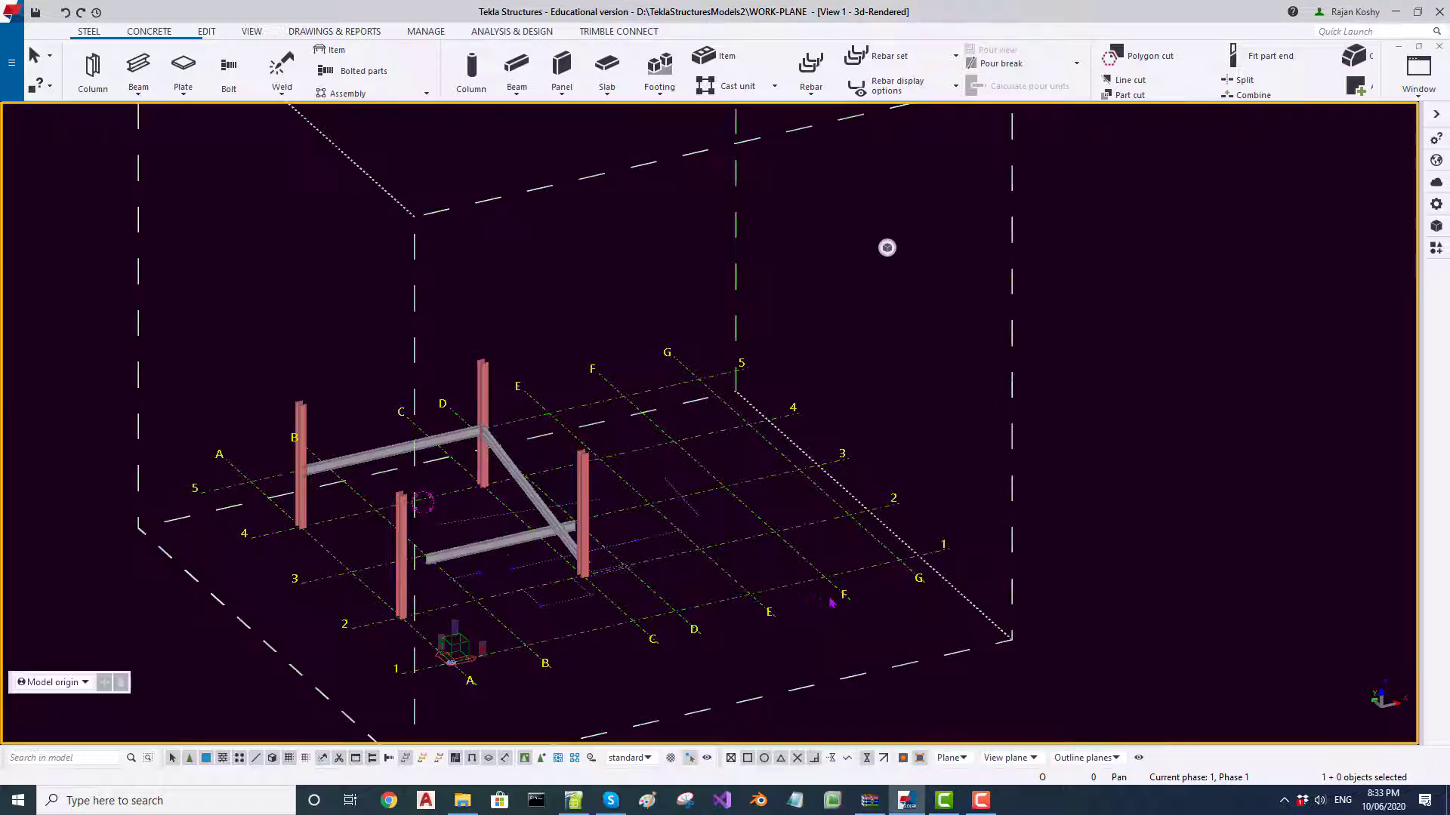
pyautogui.click(138, 66)
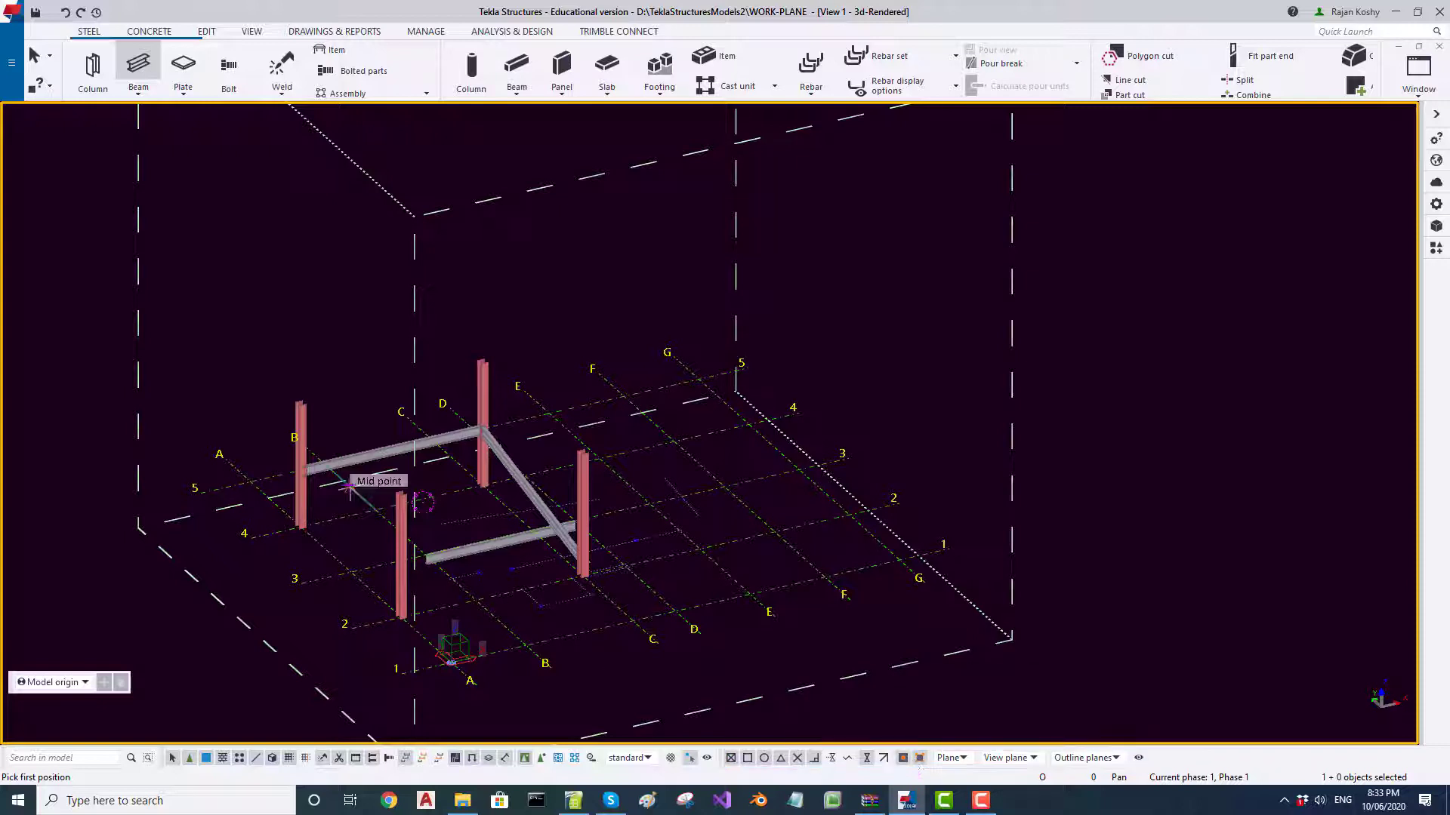
pyautogui.click(300, 526)
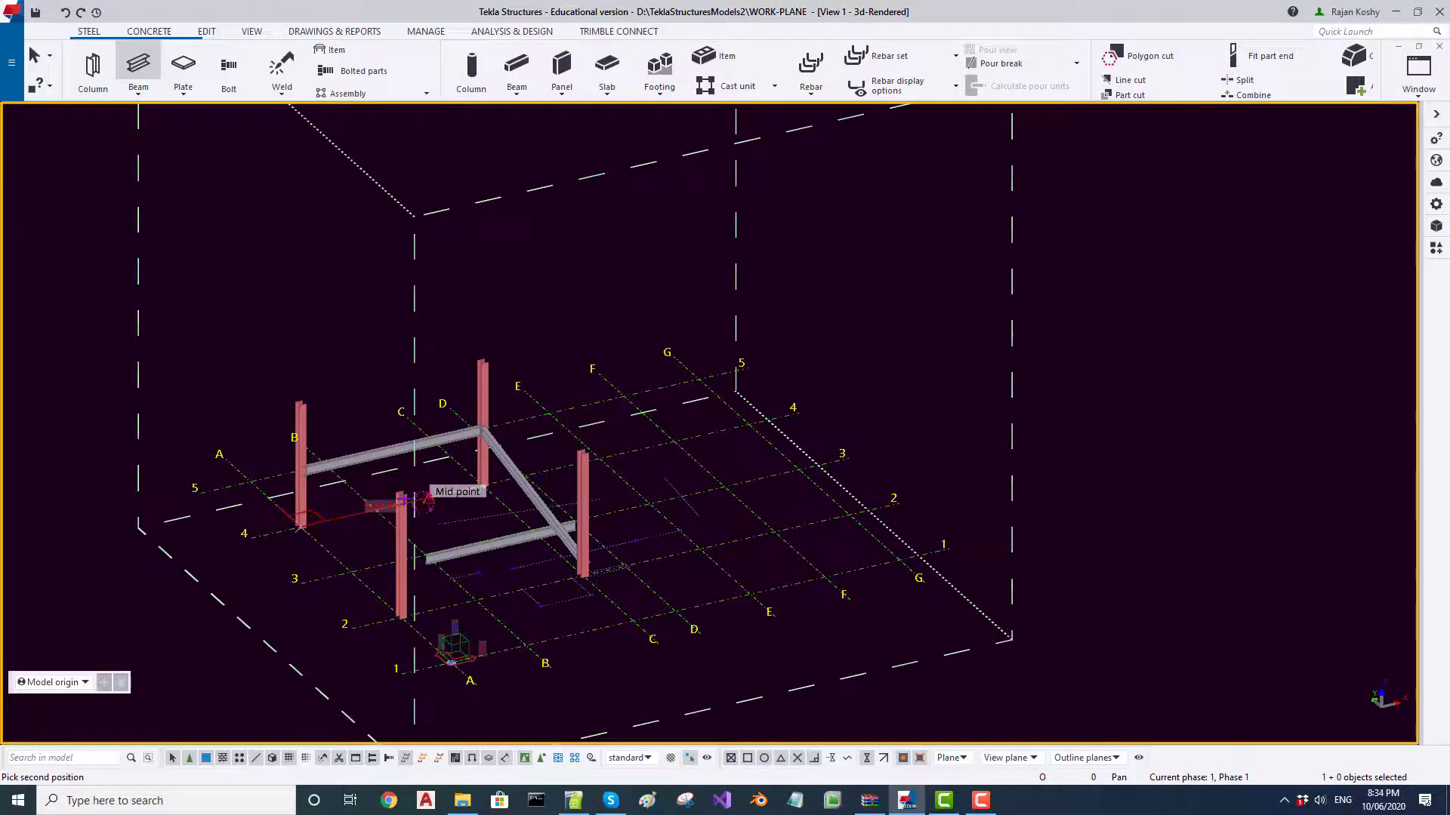
pyautogui.click(400, 620)
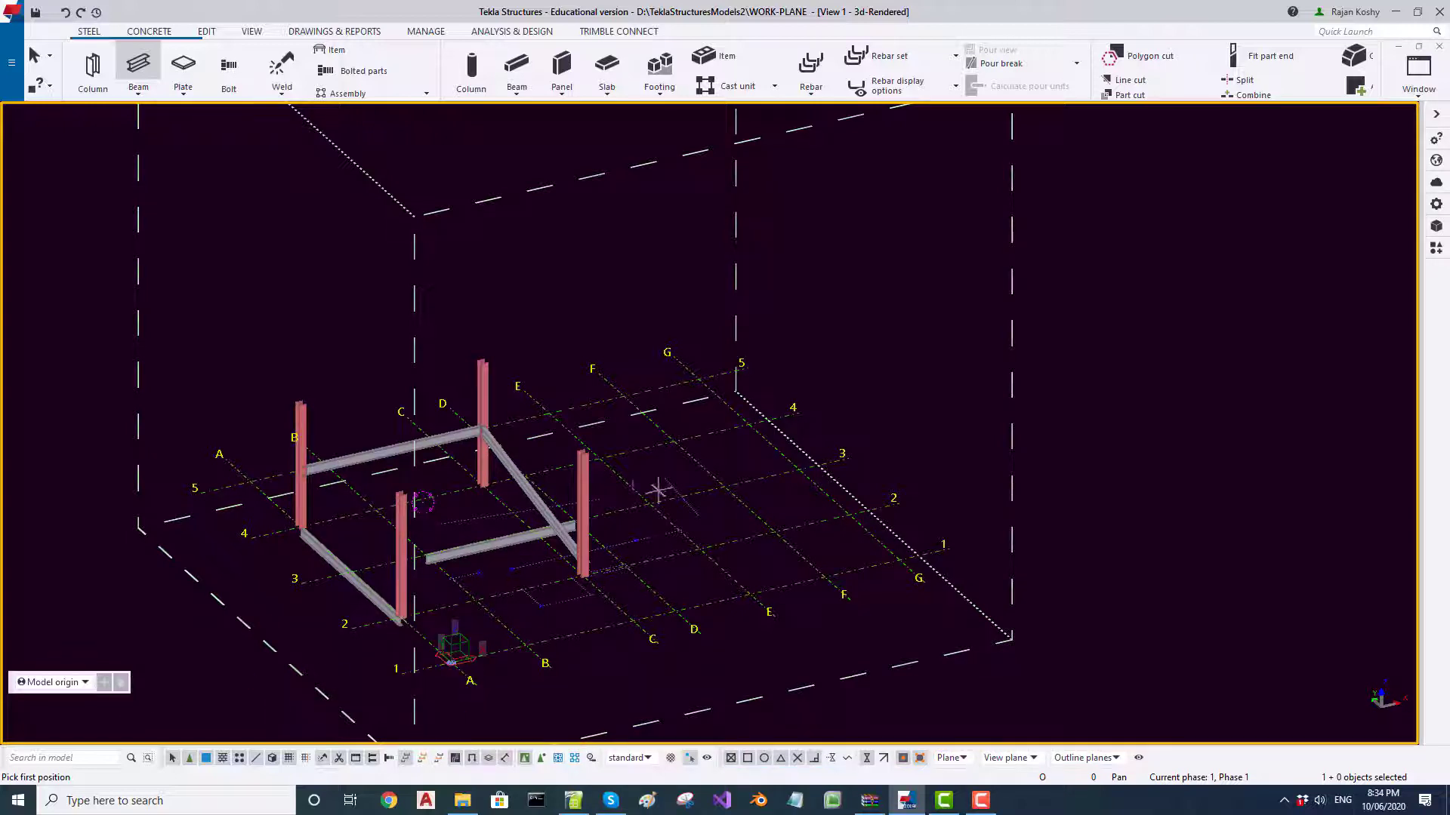
pyautogui.click(301, 527)
pyautogui.click(481, 486)
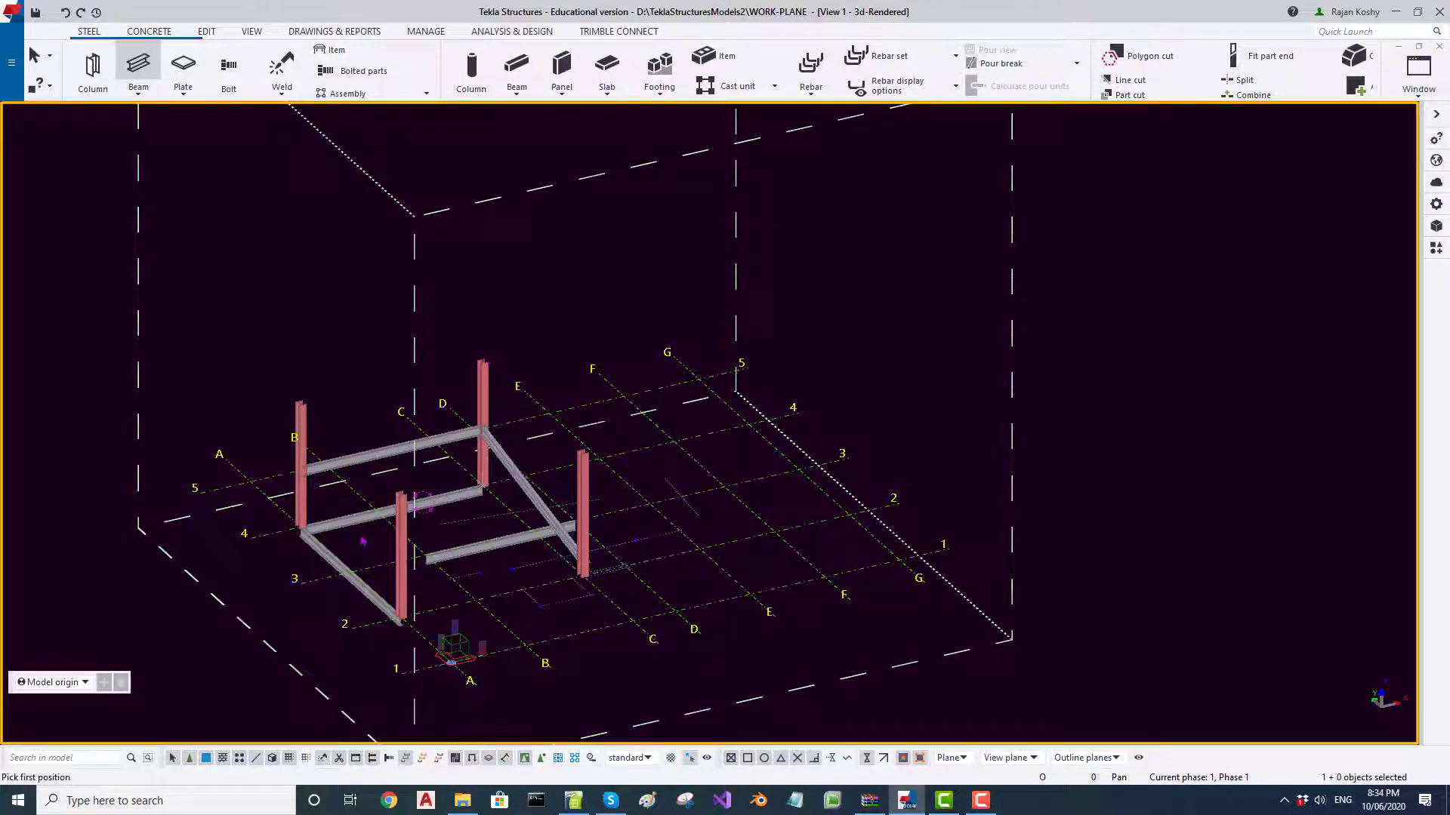
pyautogui.moveTo(361, 531); pyautogui.dragTo(358, 530, button='middle')
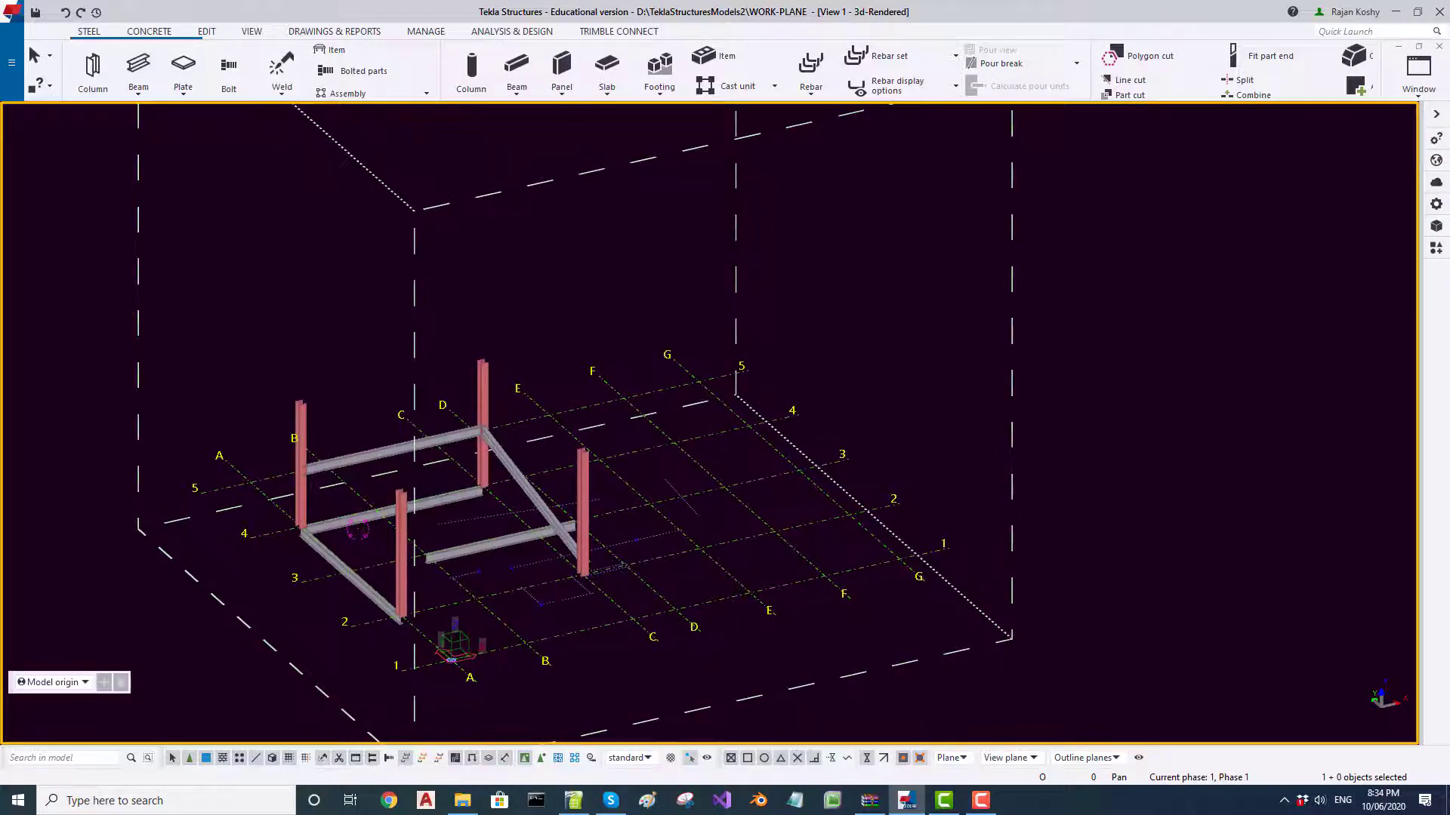
# In plan view, set picking to 3D and span a crossbeam between the left and right side beams
pyautogui.hotkey('ctrl', 'p')
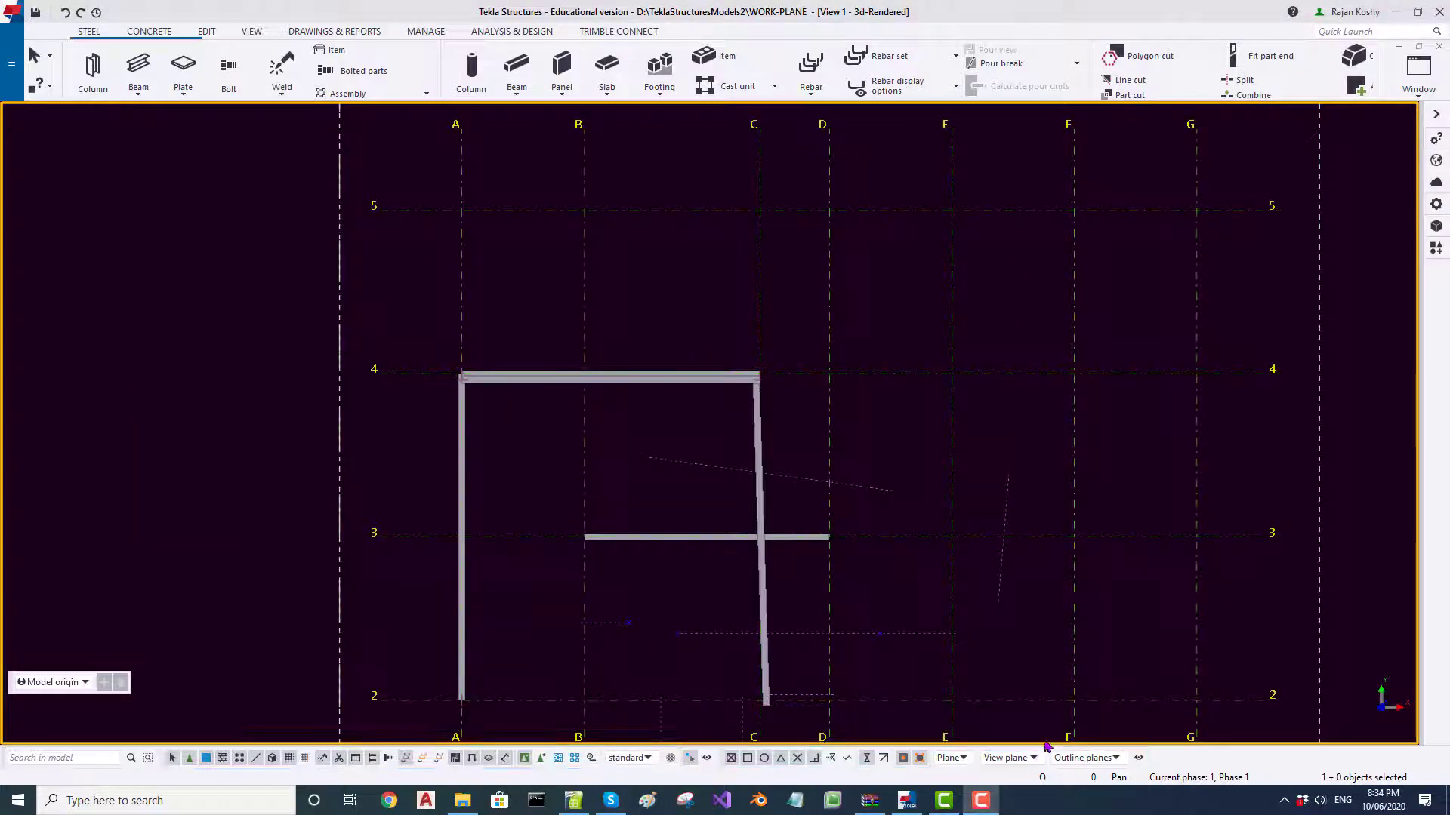
pyautogui.click(964, 759)
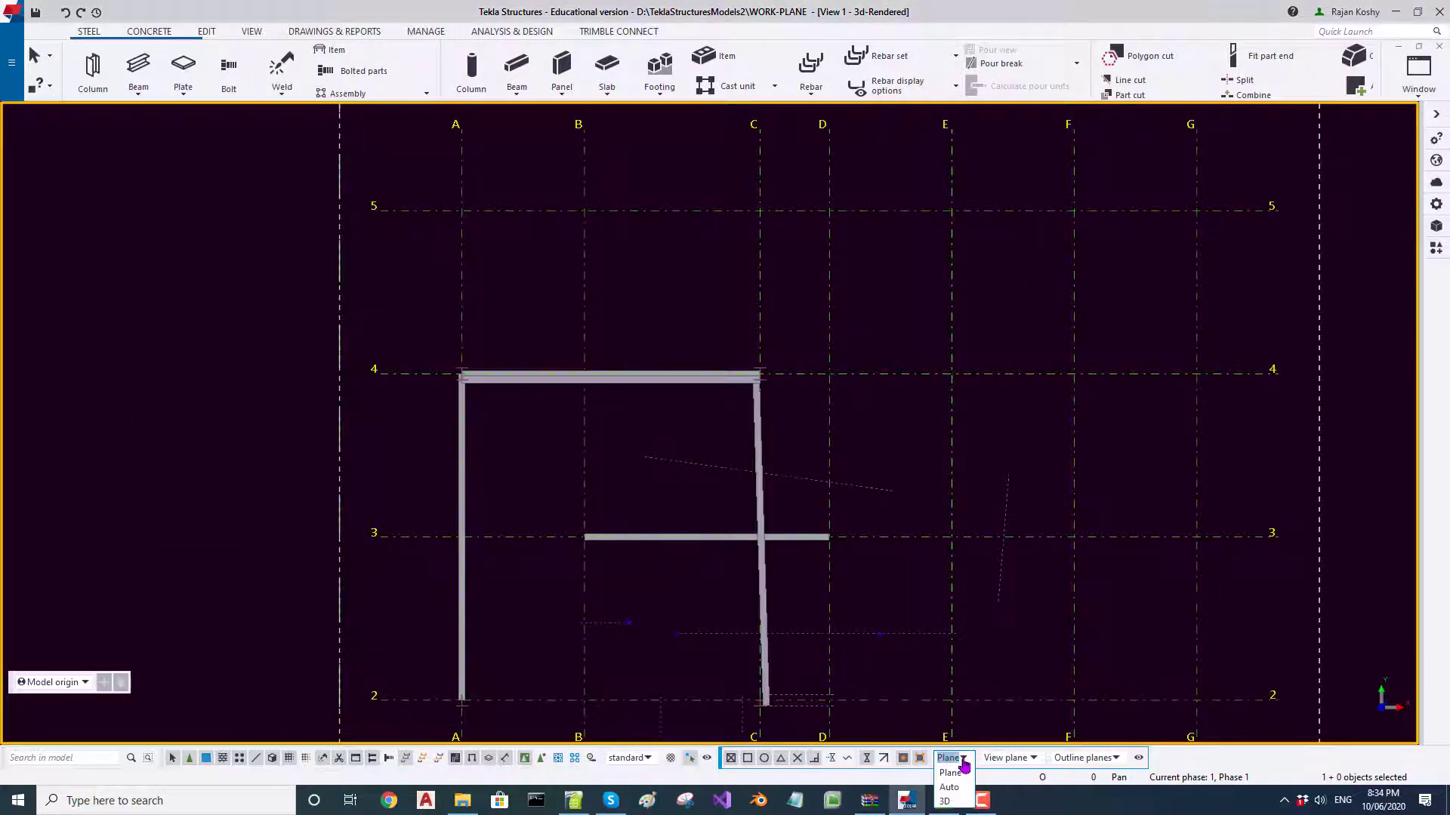
pyautogui.click(951, 773)
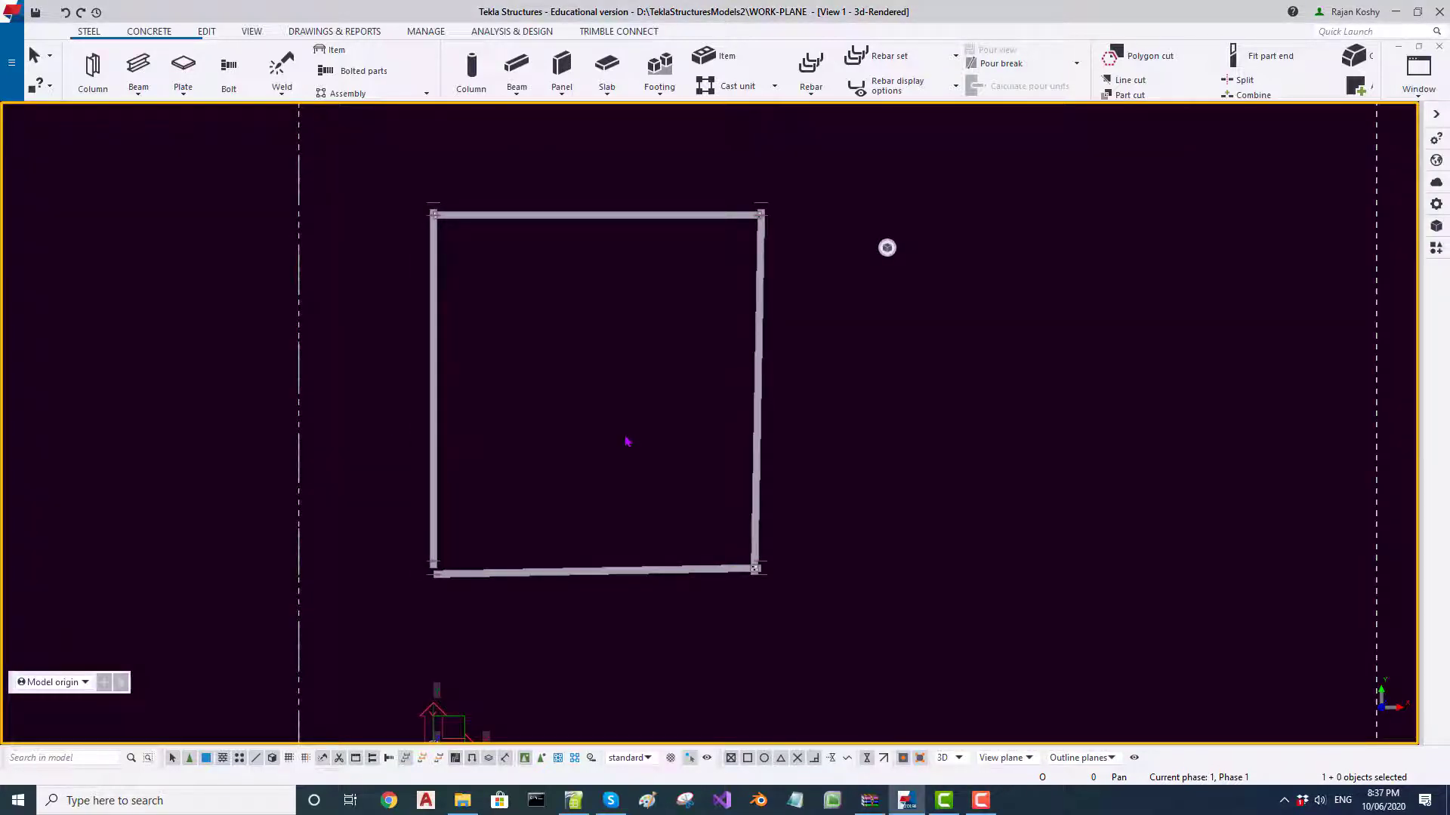
pyautogui.click(138, 67)
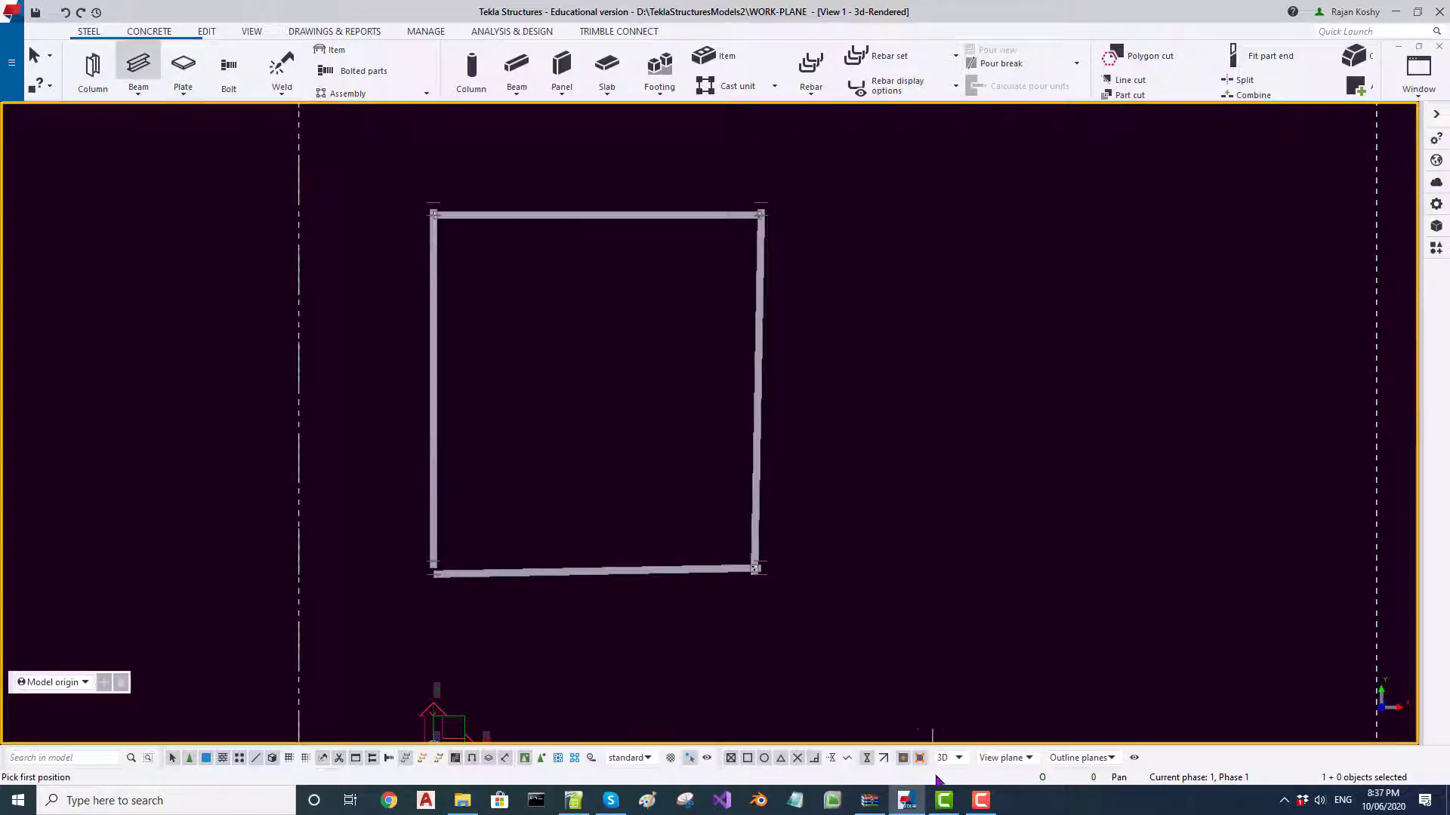
pyautogui.click(432, 406)
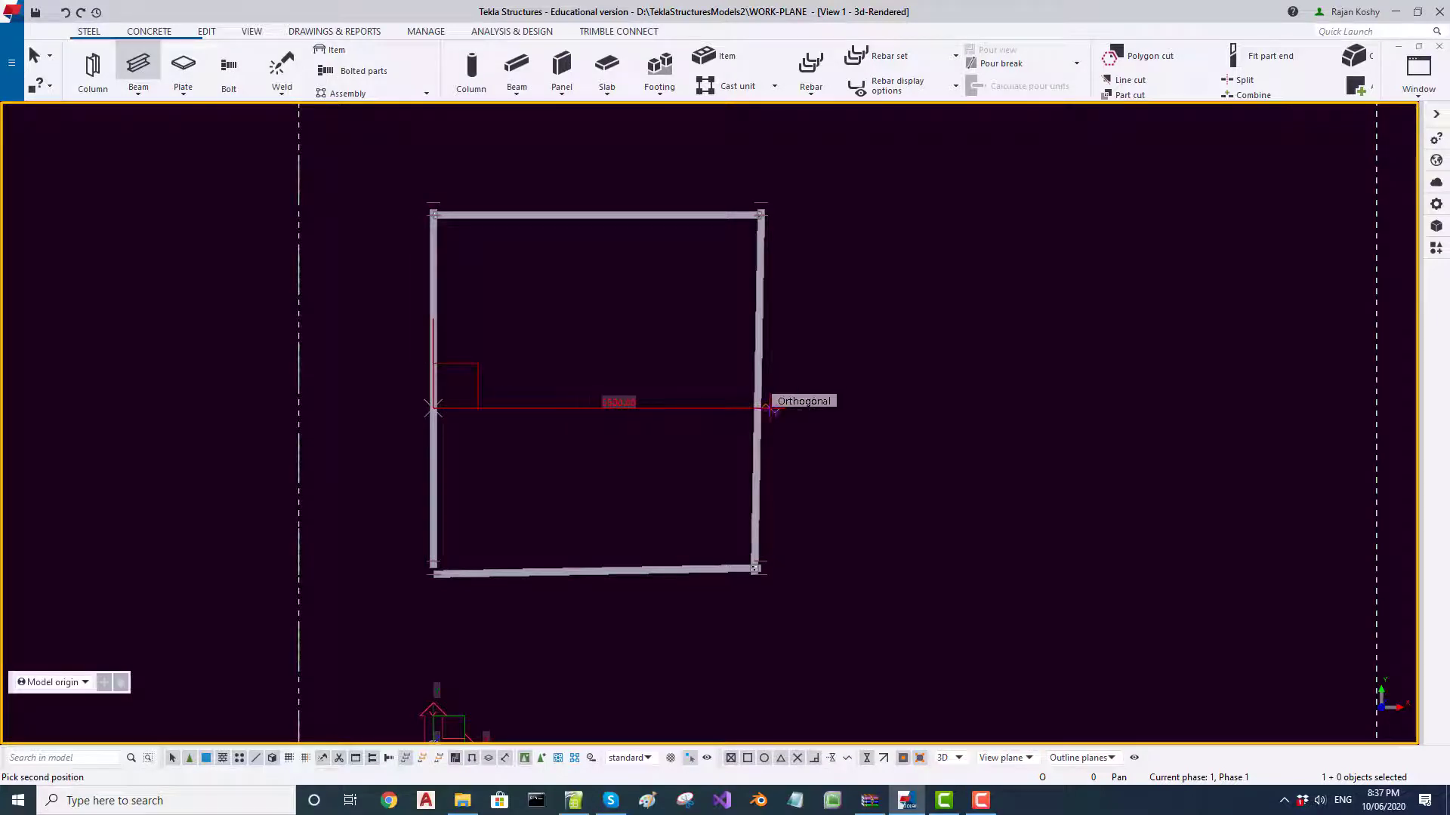
pyautogui.click(761, 408)
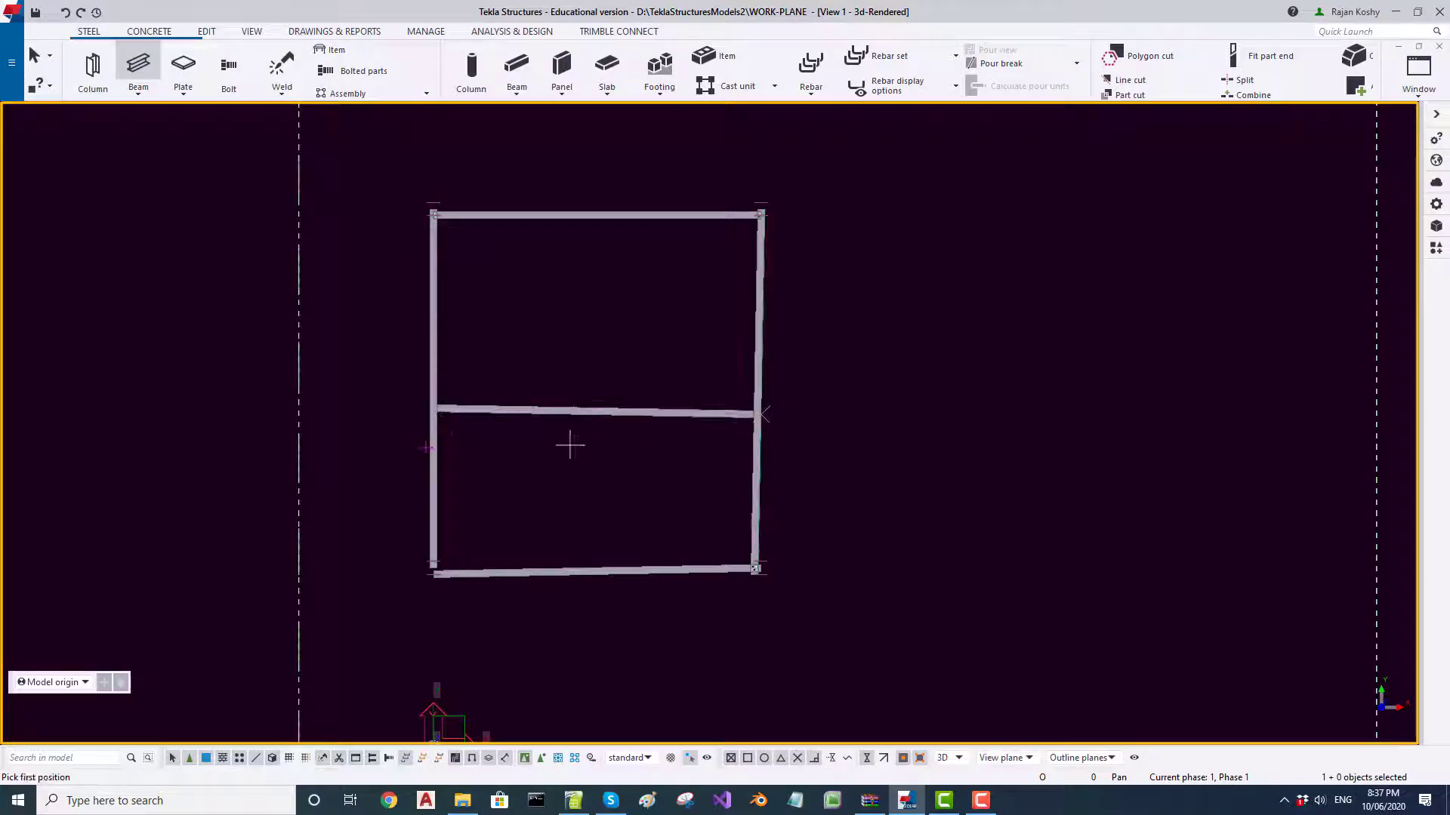
pyautogui.moveTo(554, 495)
pyautogui.keyDown('ctrl'); pyautogui.mouseDown(button='middle')
pyautogui.moveTo(614, 346)
pyautogui.moveTo(695, 300)
pyautogui.mouseUp(button='middle'); pyautogui.keyUp('ctrl')
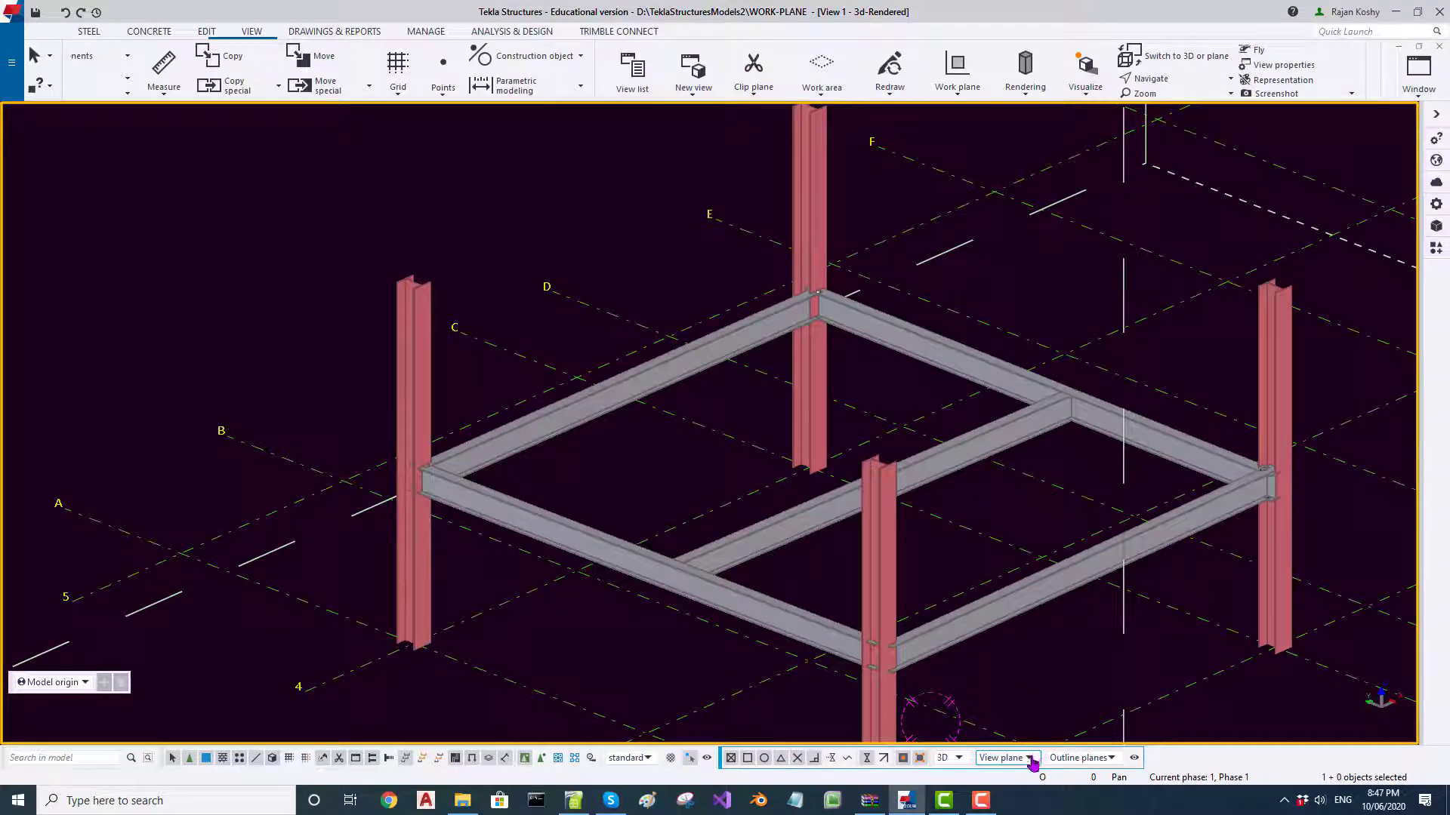
# Change the picking plane from View plane to Work plane
pyautogui.click(1030, 759)
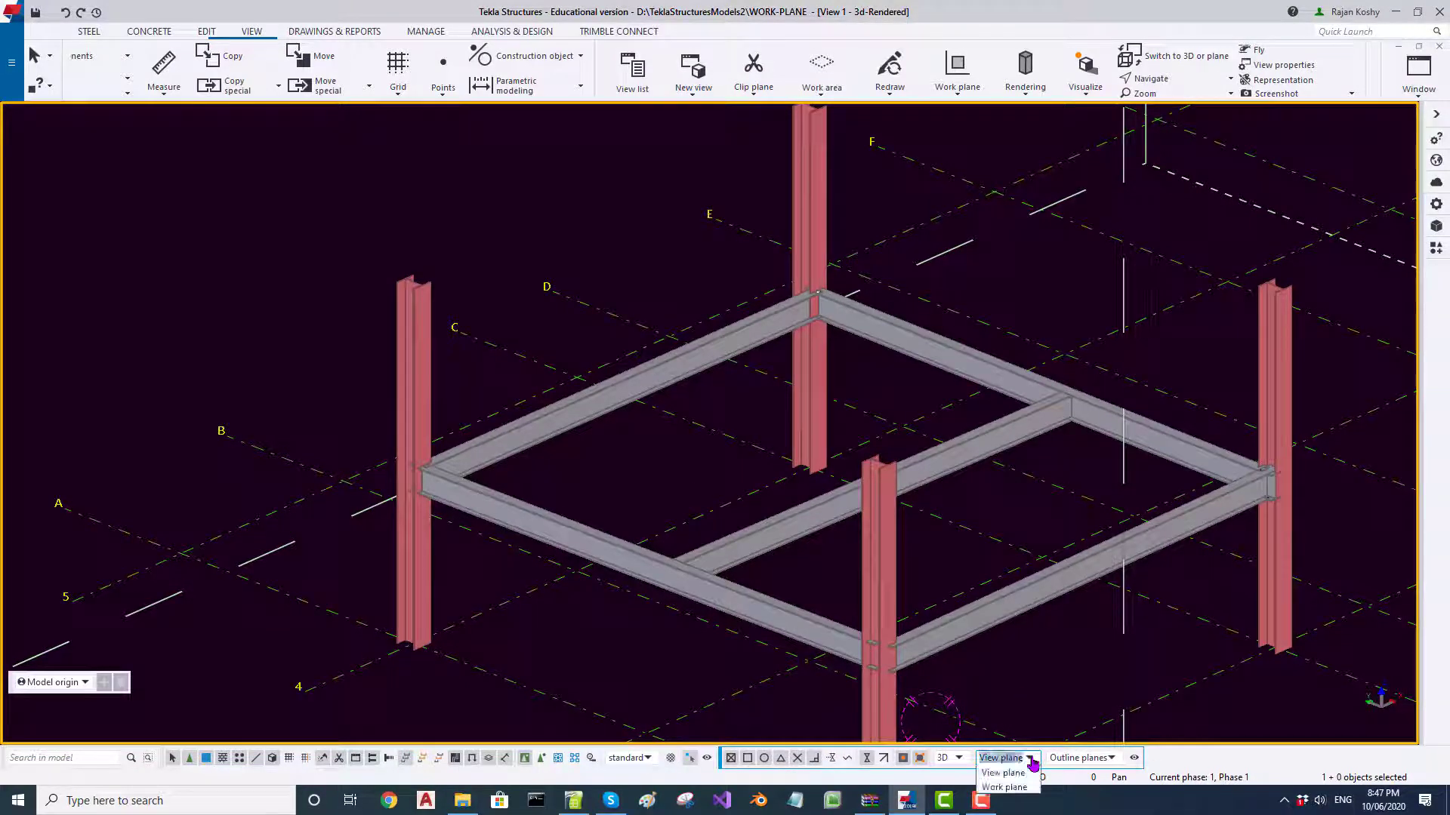
pyautogui.click(1005, 788)
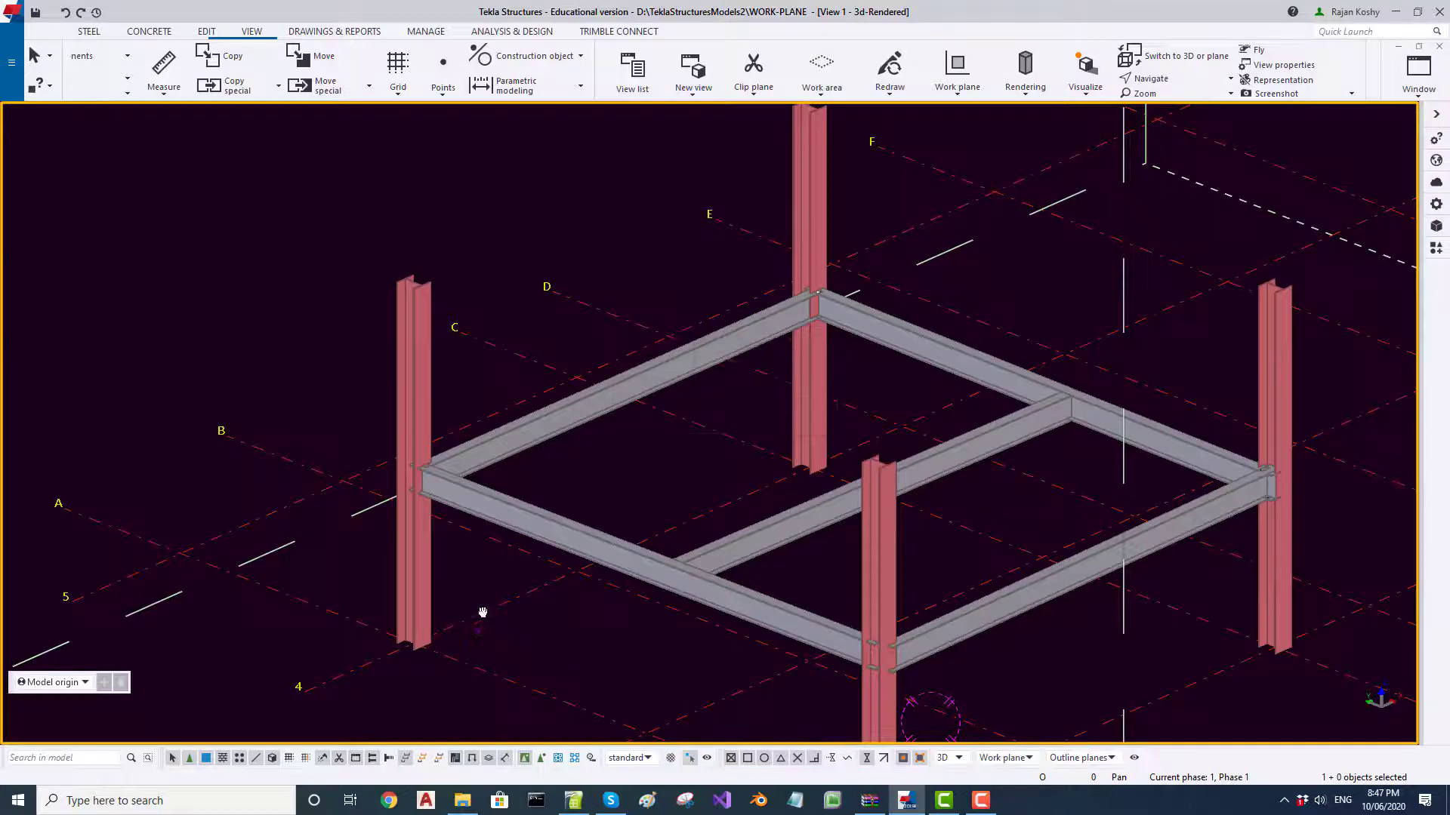
pyautogui.scroll(-2, 479, 602)
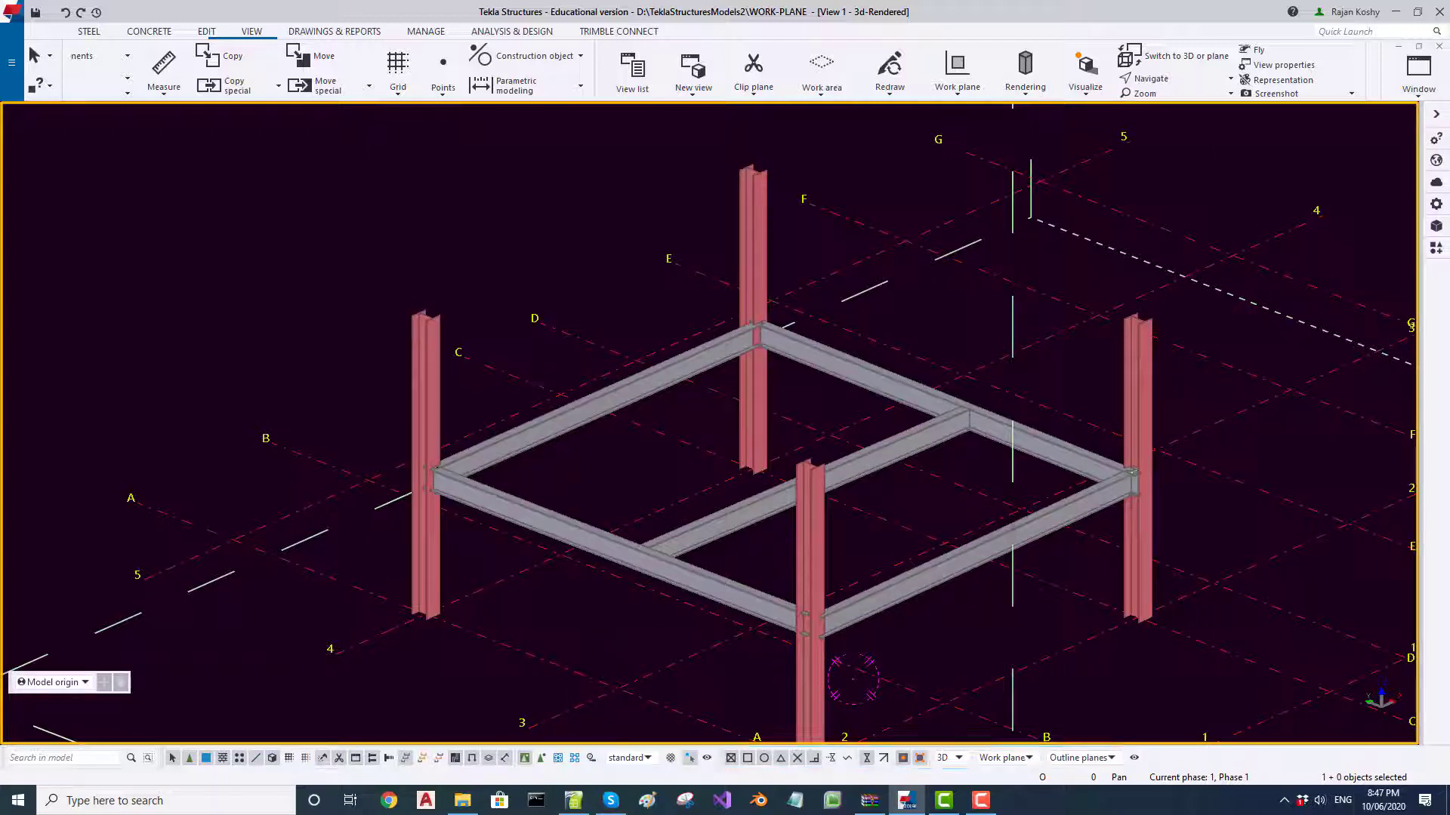
pyautogui.scroll(3, 519, 257)
pyautogui.scroll(-2, 586, 329)
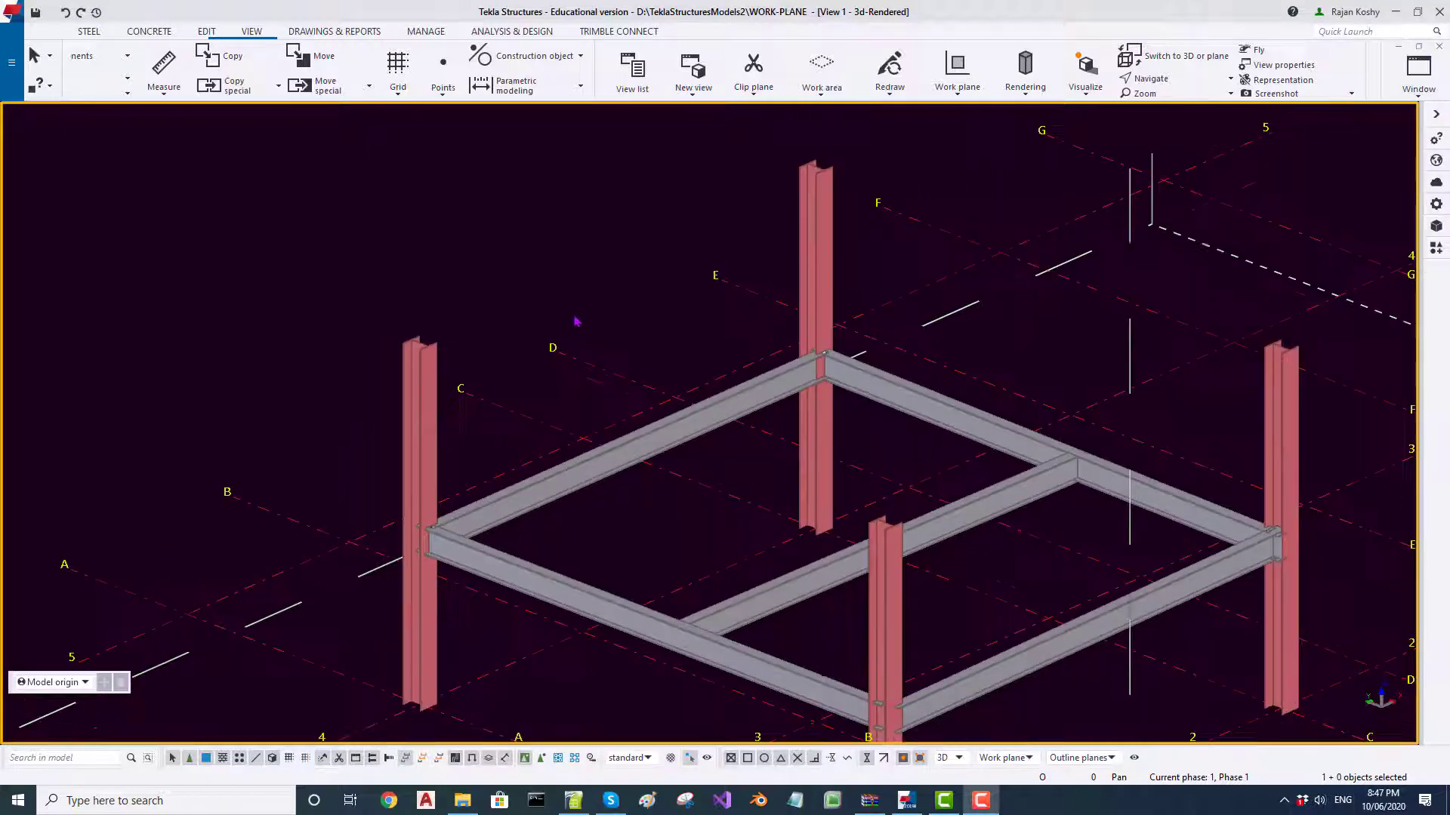
pyautogui.scroll(1, 424, 348)
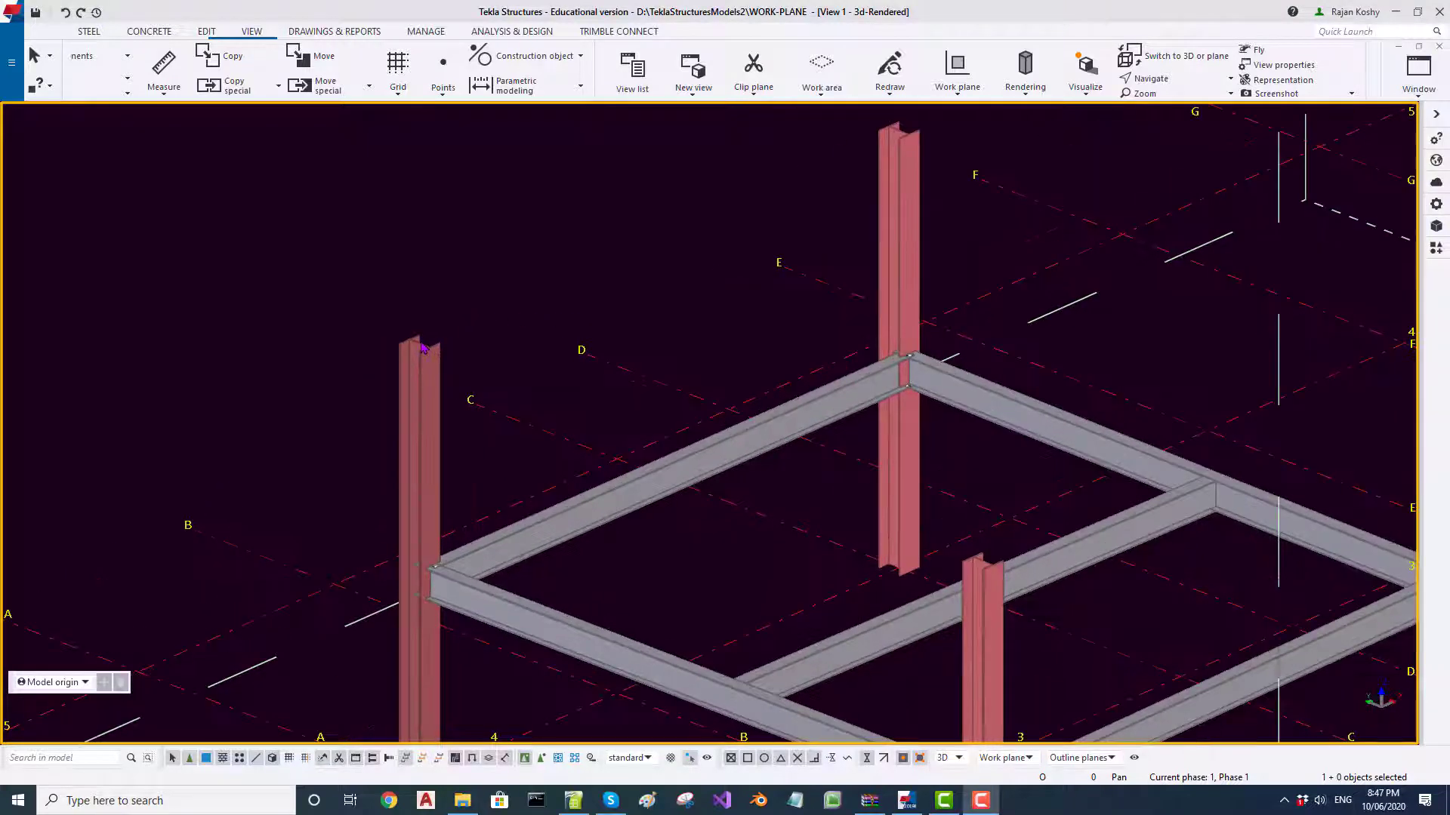
# Define a new work plane with its origin at the left column's top end point
pyautogui.click(959, 94)
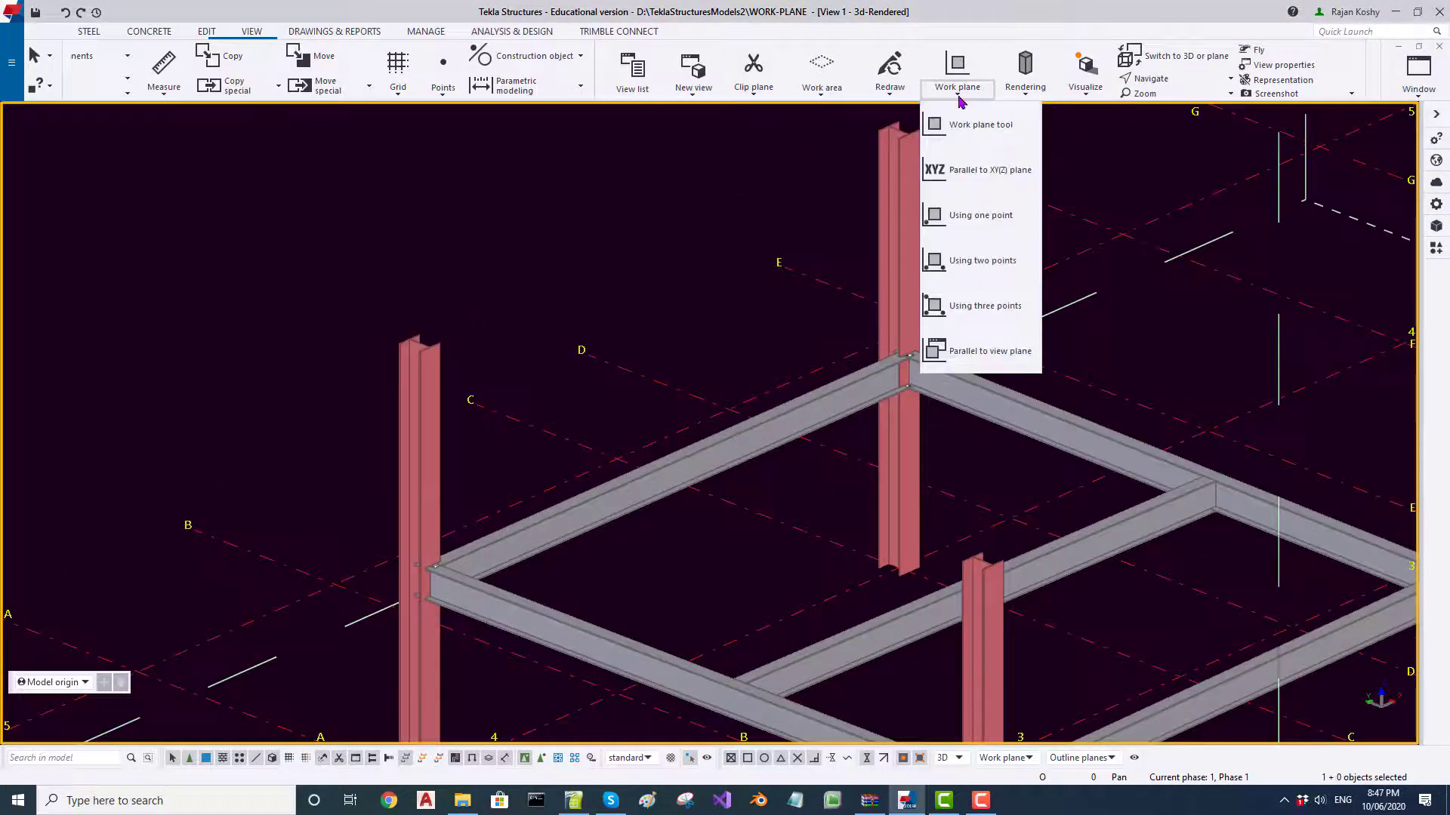
pyautogui.click(964, 125)
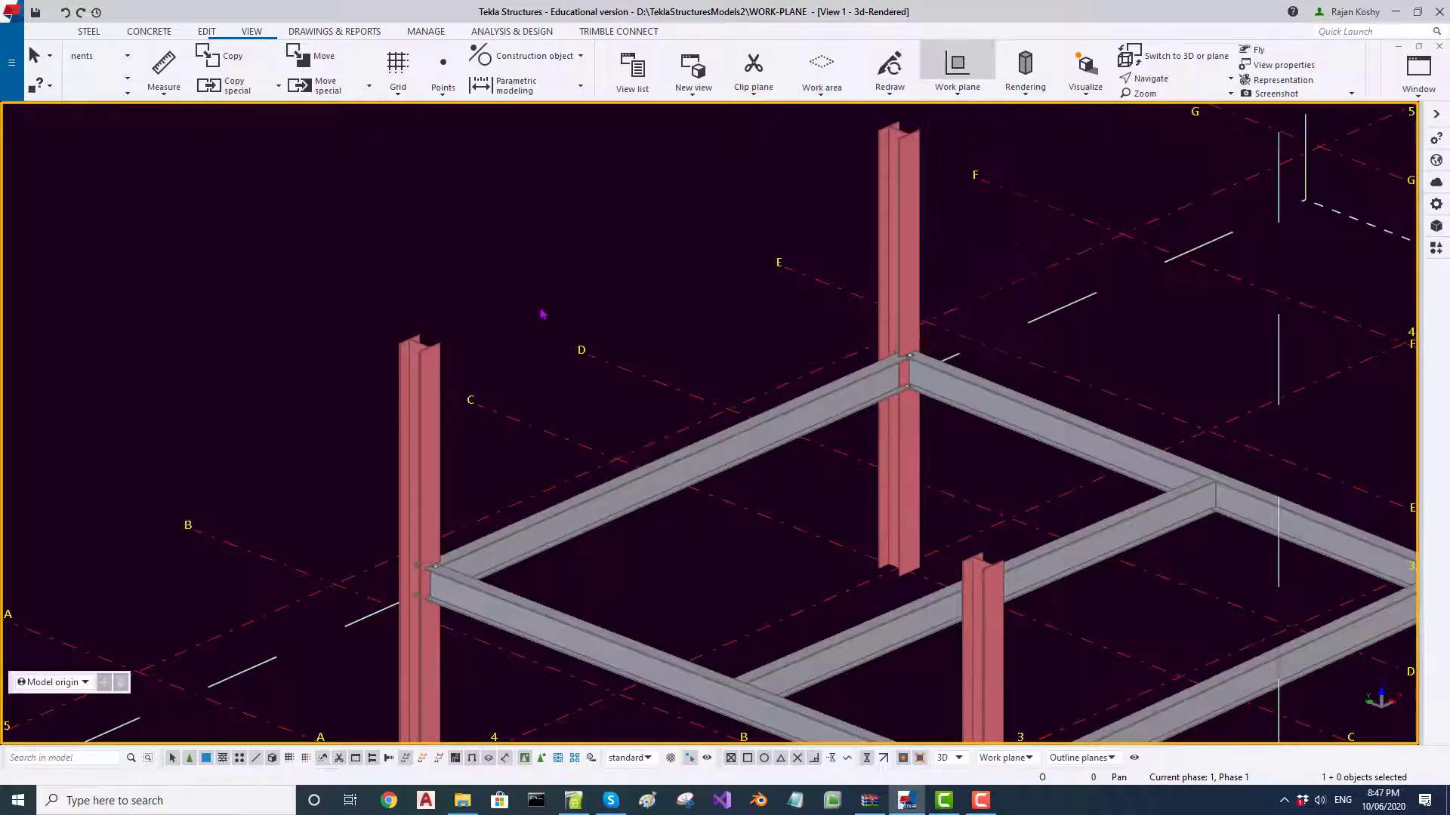
pyautogui.scroll(6, 530, 314)
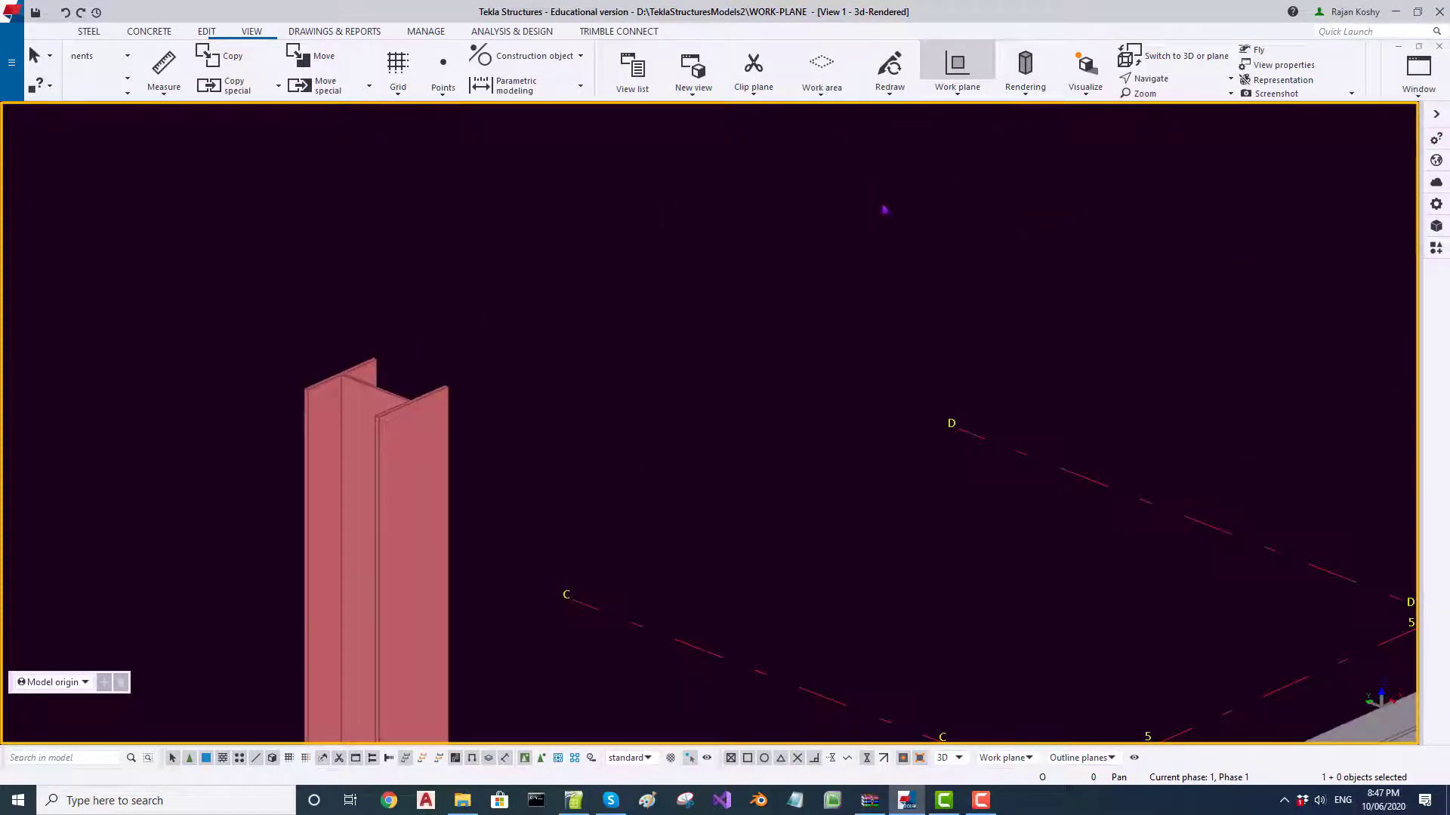
pyautogui.click(375, 389)
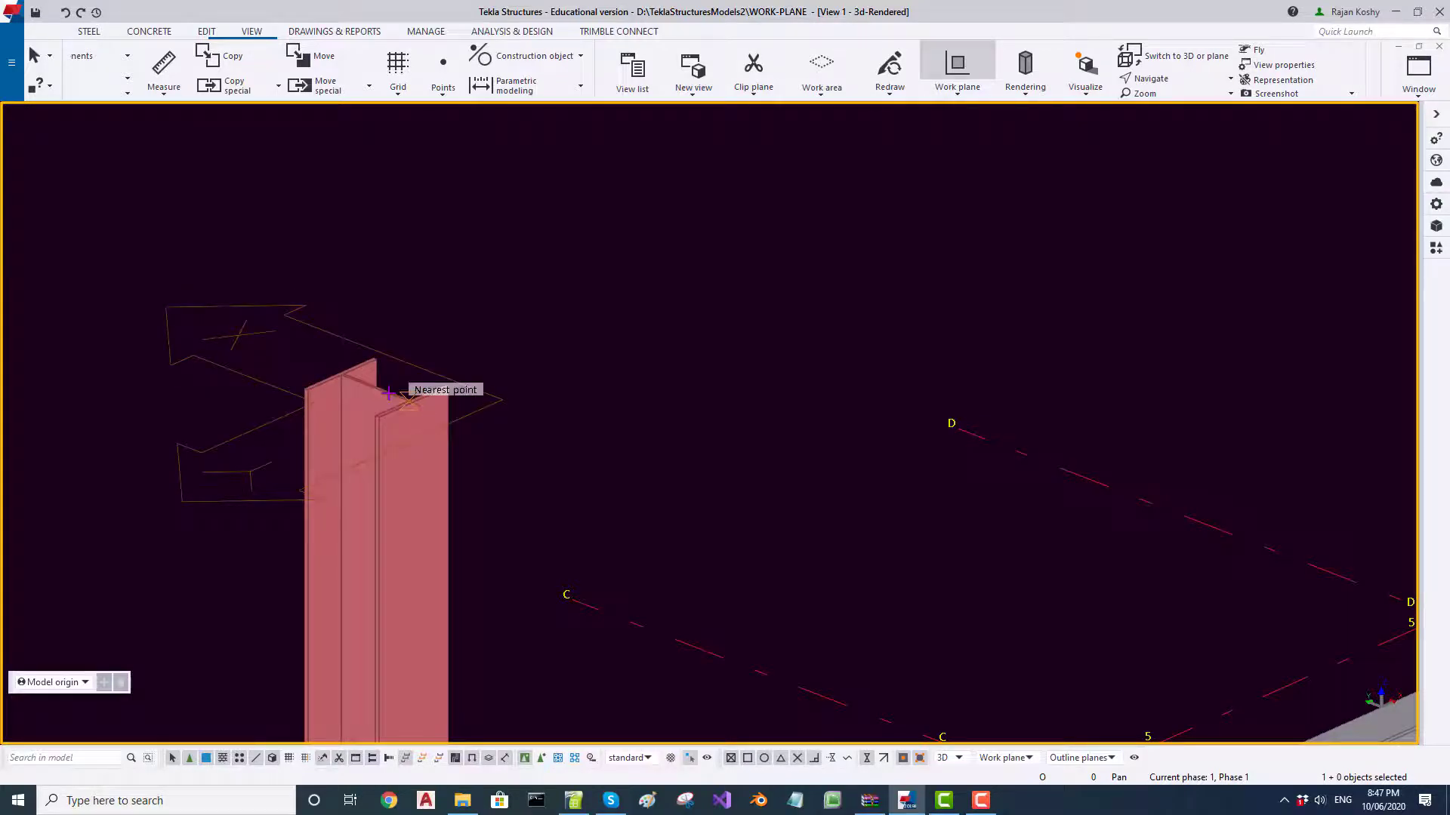
pyautogui.click(388, 394)
pyautogui.scroll(-6, 407, 336)
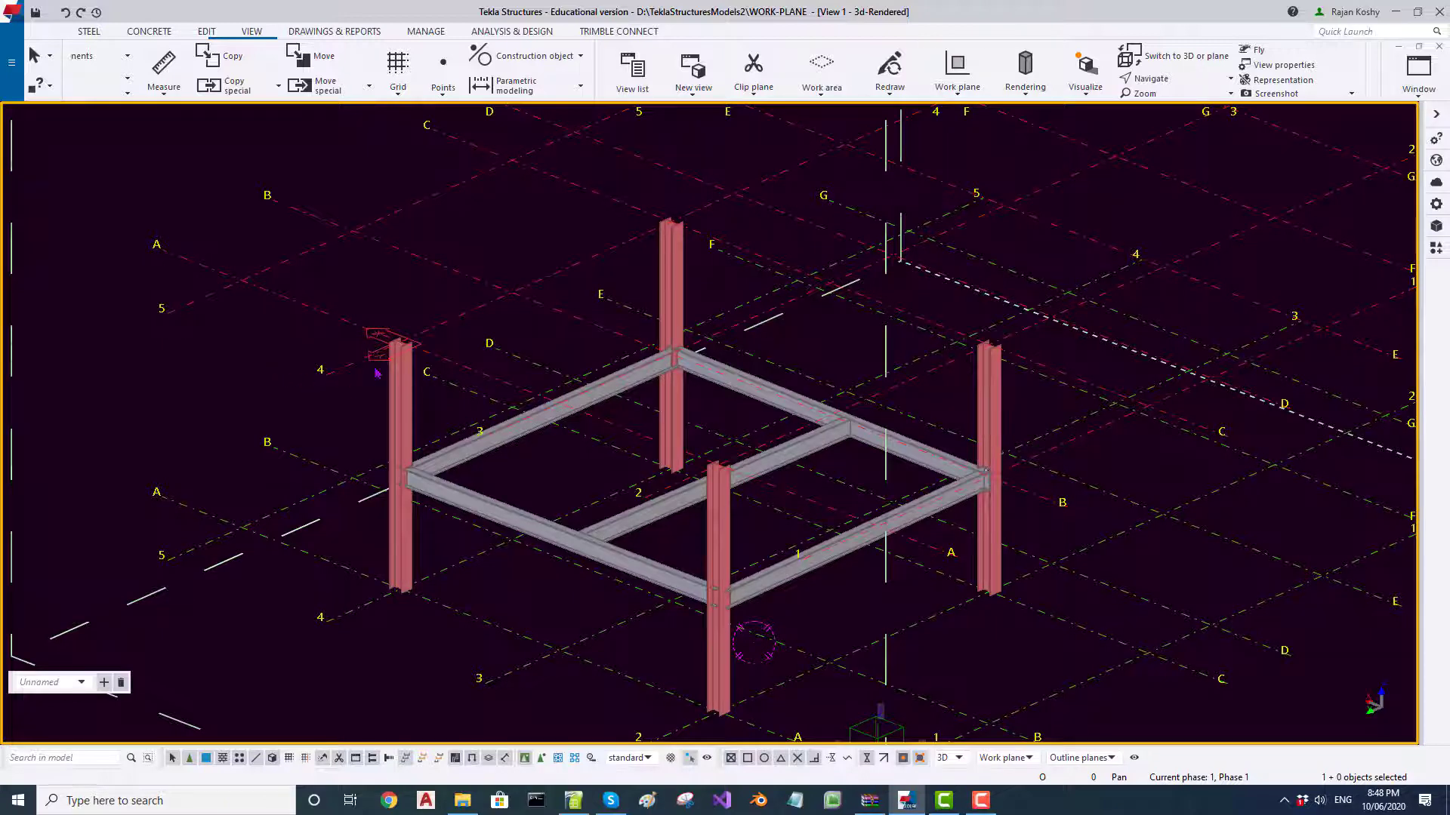
pyautogui.moveTo(527, 424)
pyautogui.keyDown('ctrl'); pyautogui.mouseDown(button='middle')
pyautogui.moveTo(502, 382)
pyautogui.moveTo(506, 356)
pyautogui.moveTo(469, 373)
pyautogui.mouseUp(button='middle'); pyautogui.keyUp('ctrl')
pyautogui.scroll(3, 443, 348)
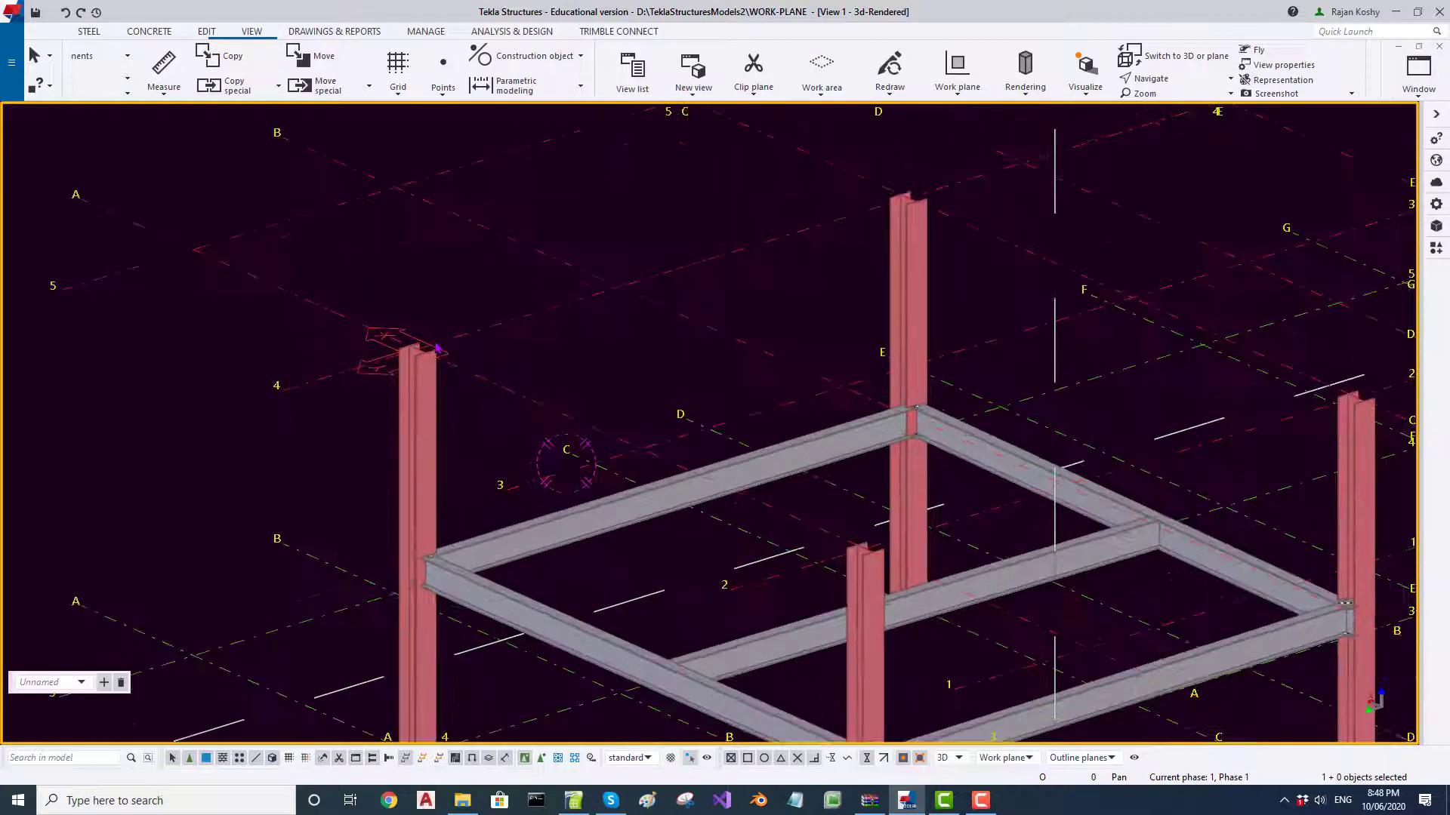
pyautogui.scroll(-3, 444, 348)
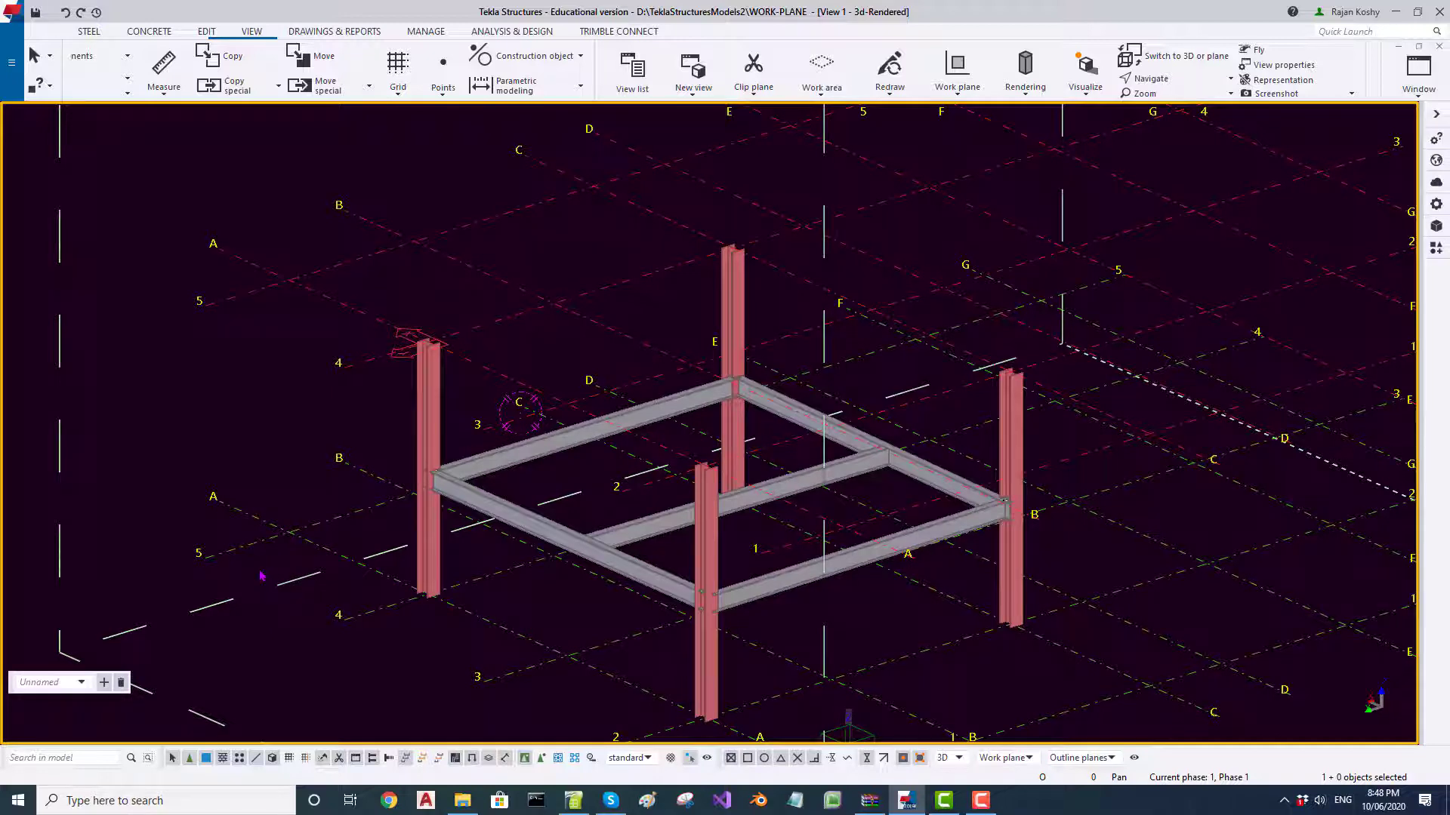
# In plan view, place a steel beam along gridline B on the raised work plane
pyautogui.hotkey('ctrl', 'p')
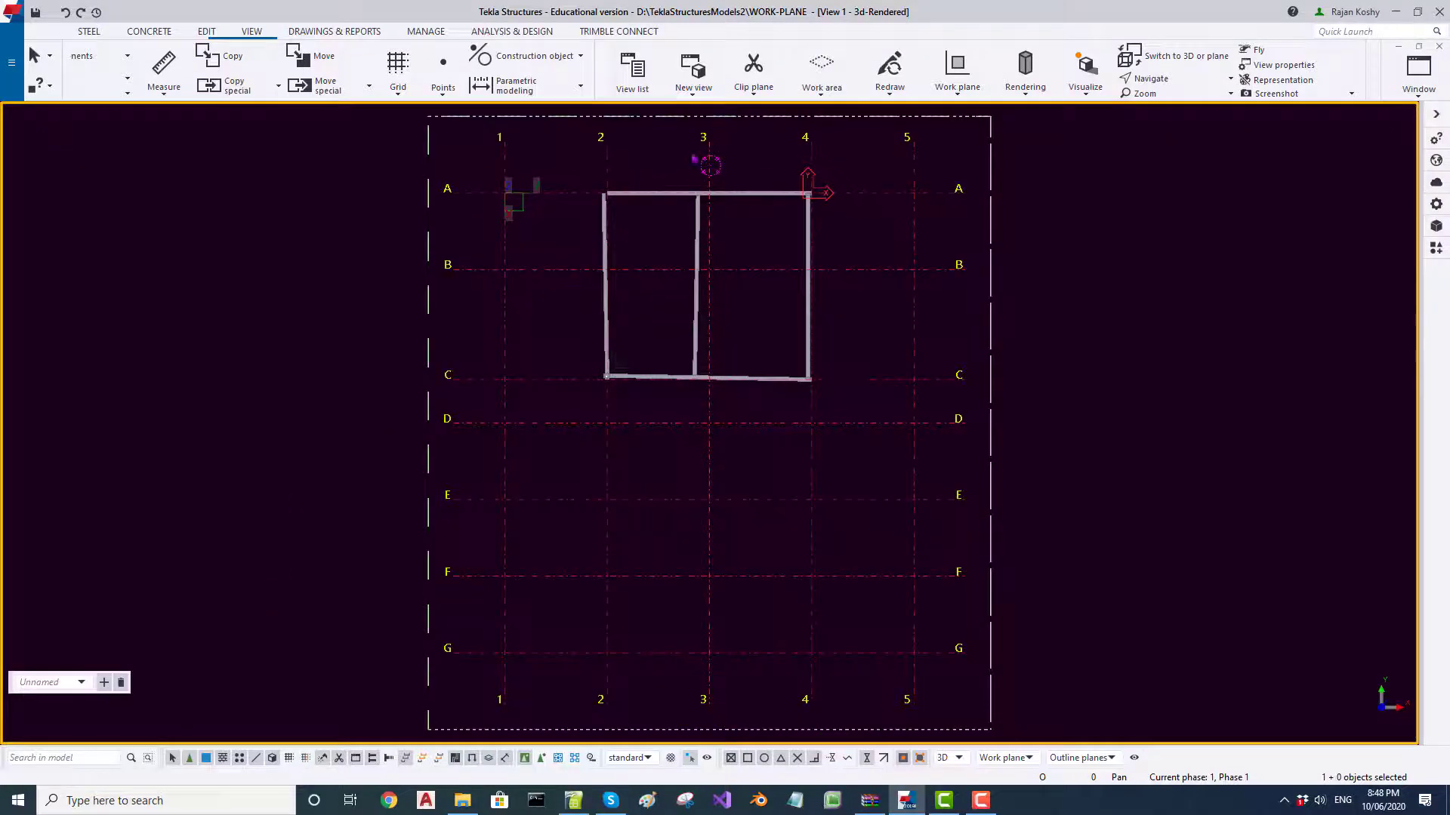
pyautogui.scroll(3, 696, 158)
pyautogui.scroll(-2, 697, 158)
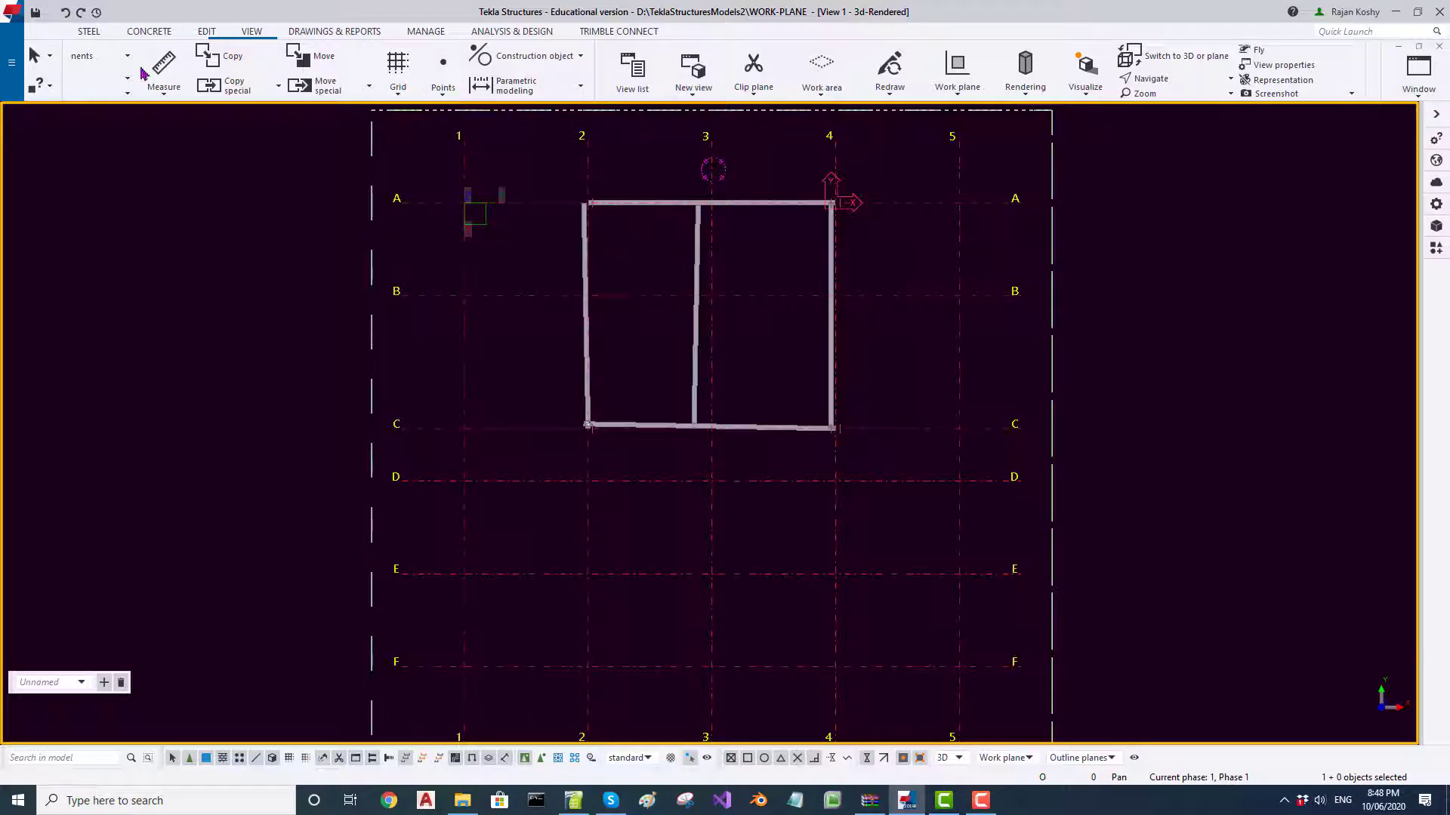
pyautogui.click(88, 33)
pyautogui.click(139, 66)
pyautogui.scroll(2, 721, 141)
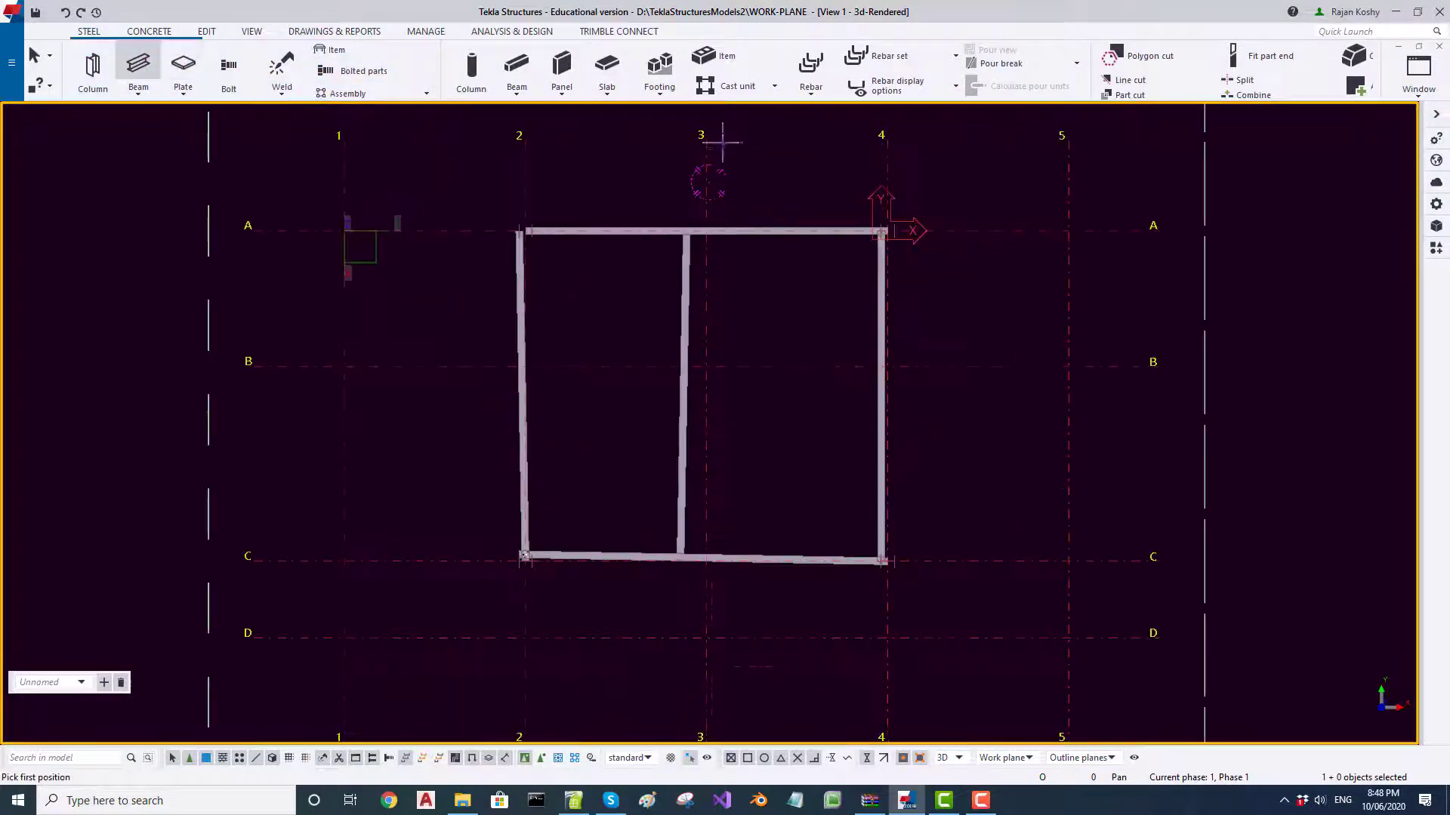
pyautogui.click(565, 367)
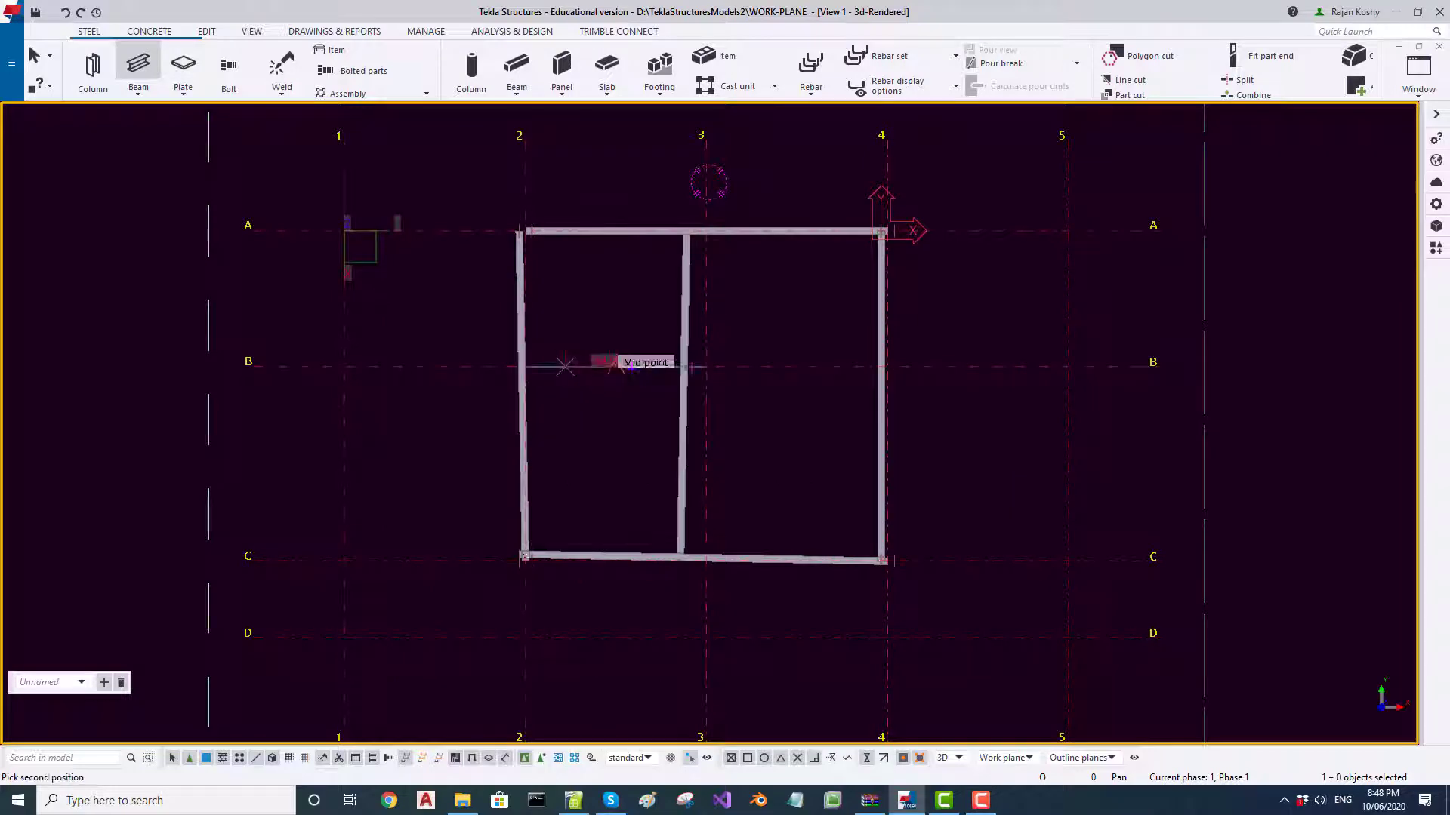
pyautogui.click(768, 367)
pyautogui.moveTo(750, 366); pyautogui.dragTo(717, 227, button='middle')
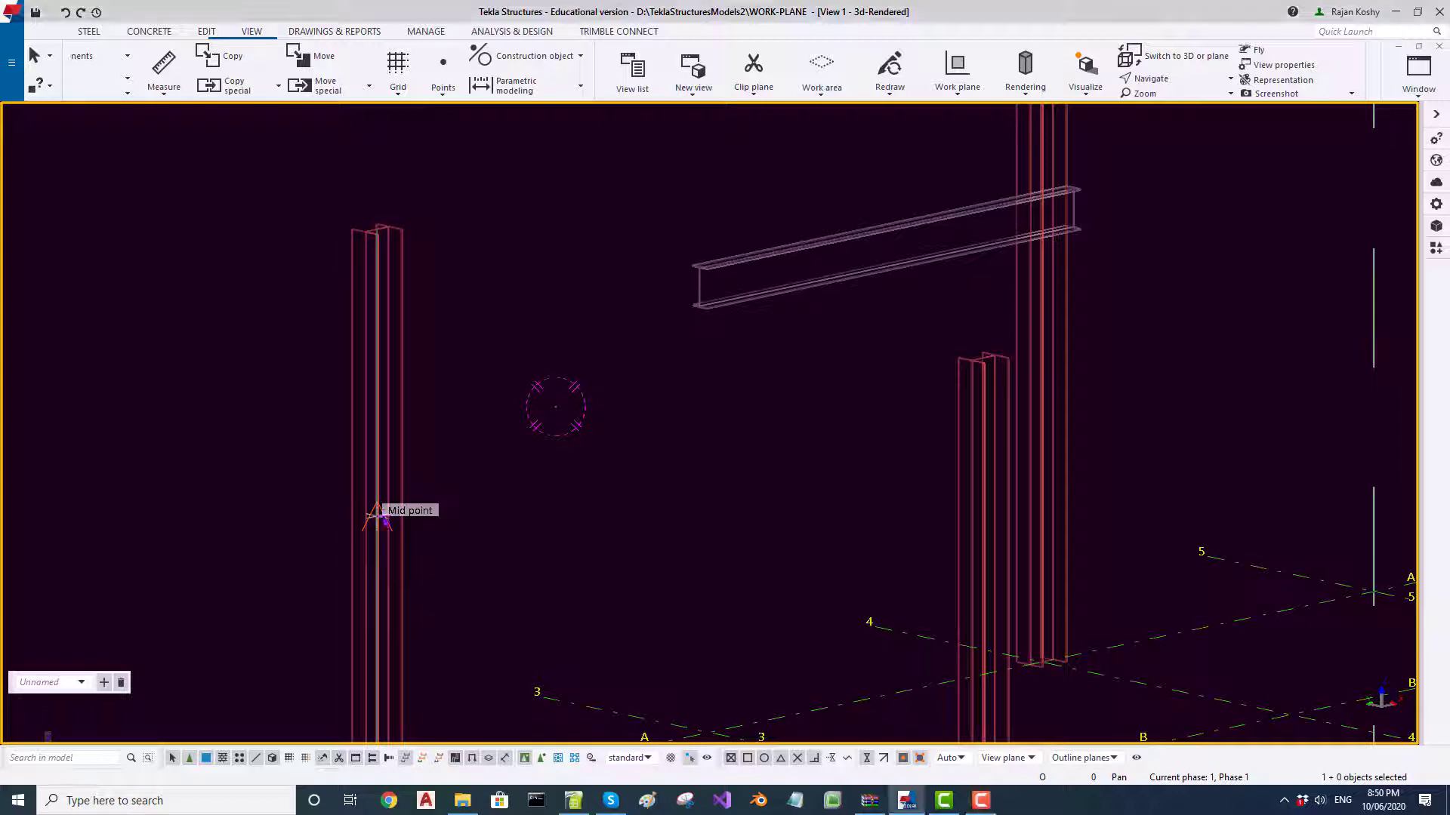
# Move the work plane origin to the left column's midpoint using the one-point work plane
pyautogui.scroll(1, 377, 513)
pyautogui.scroll(-2, 521, 381)
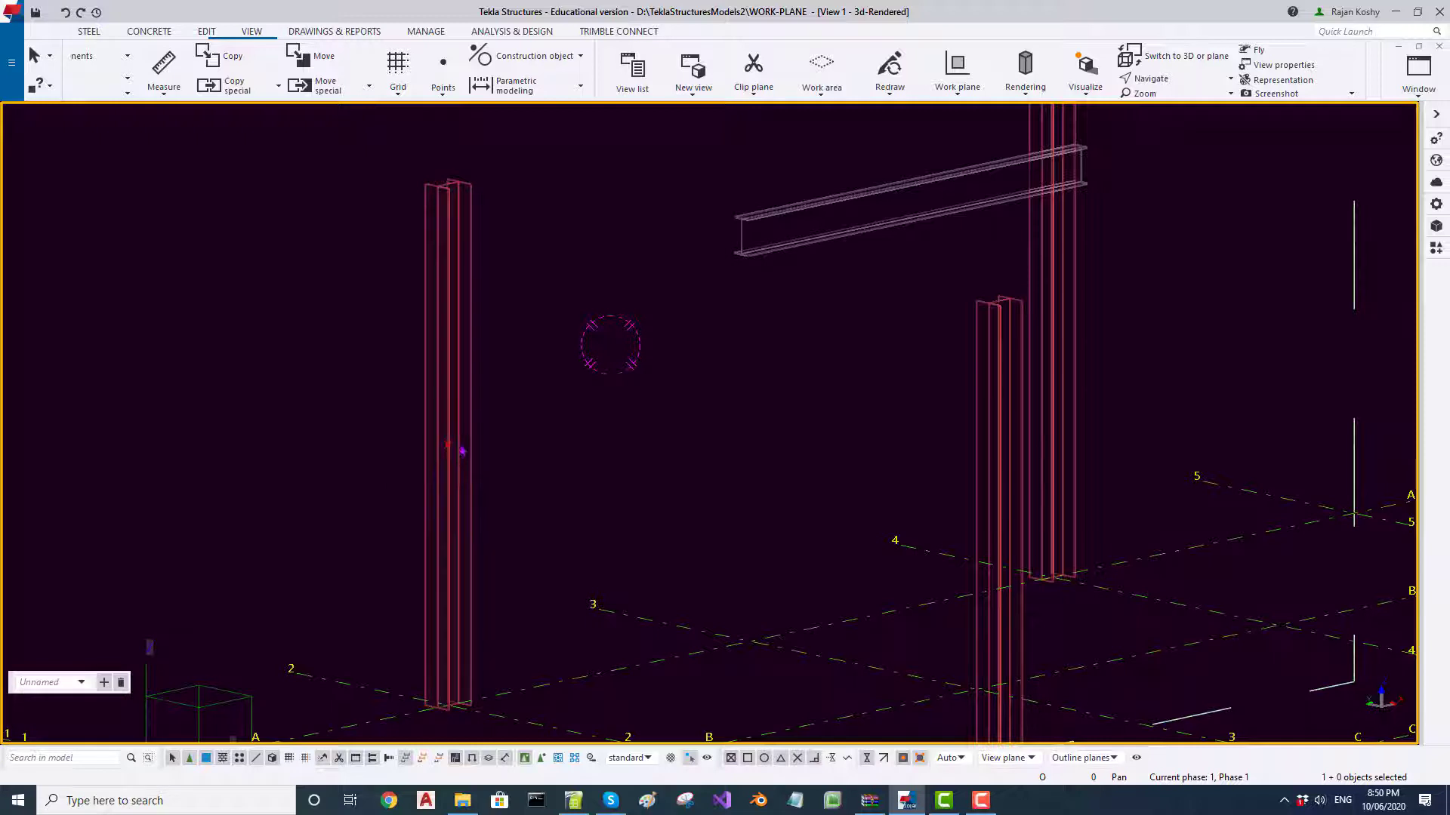
pyautogui.click(959, 90)
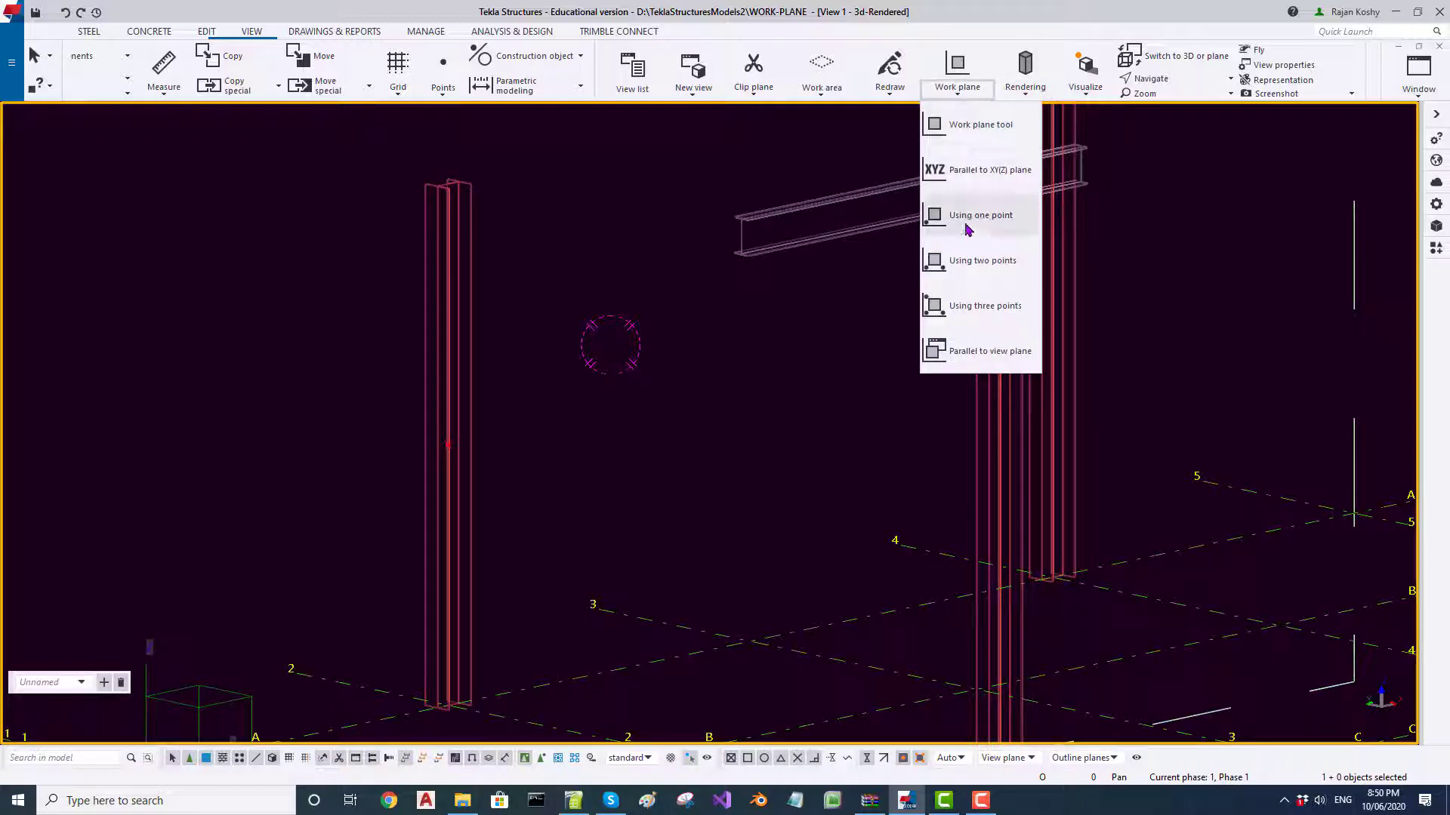
pyautogui.click(959, 217)
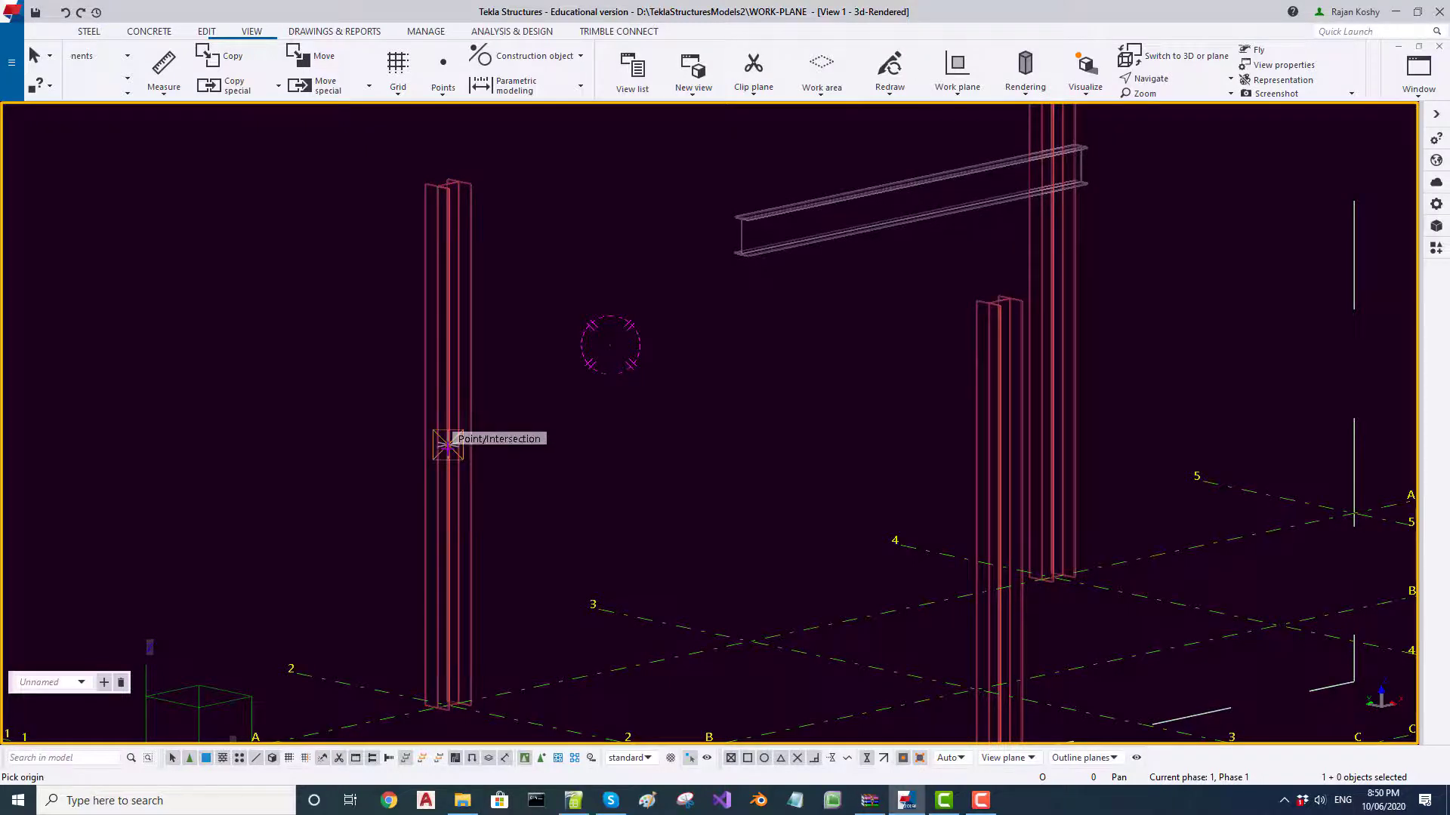
pyautogui.click(440, 447)
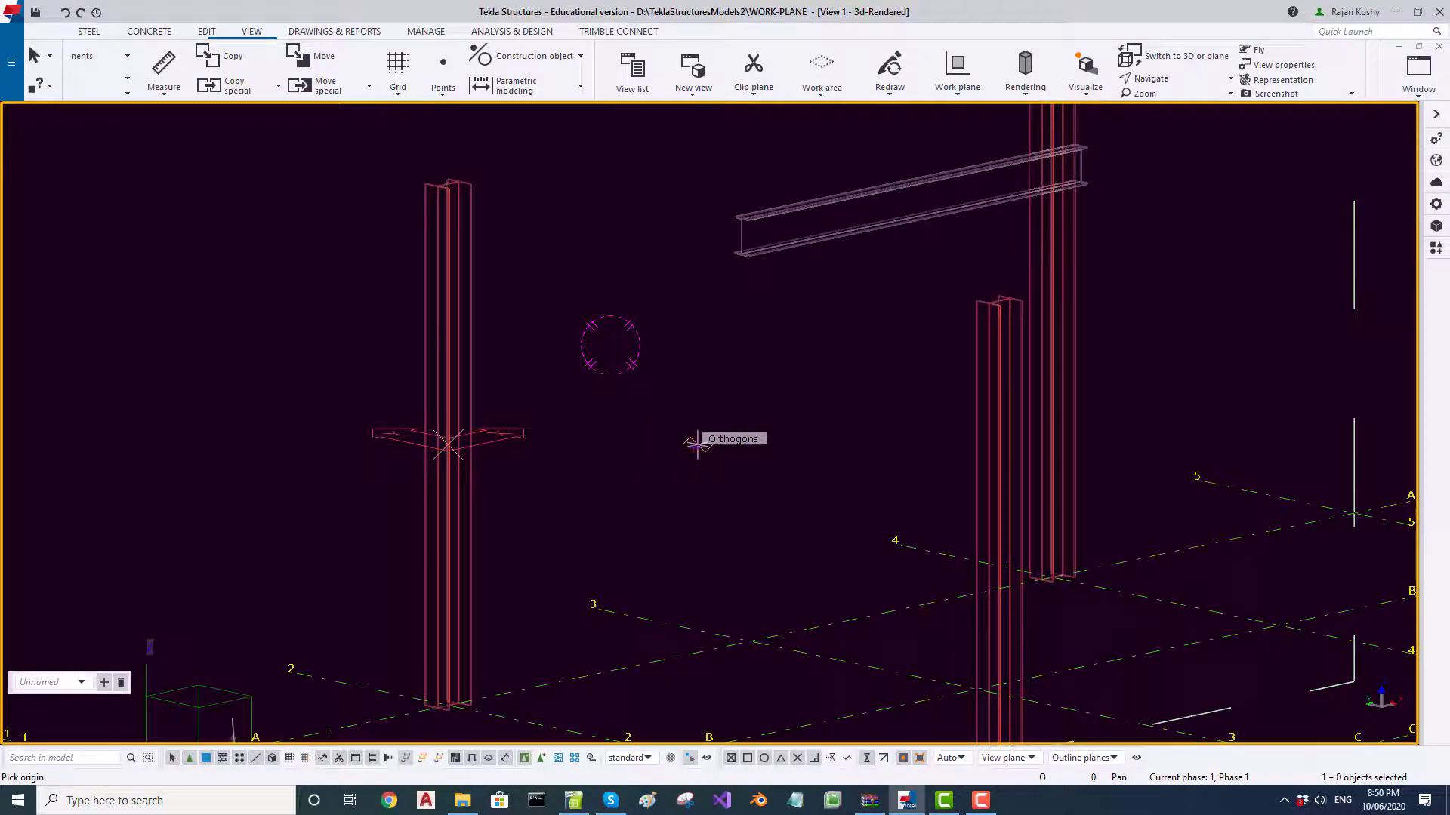
pyautogui.press('Escape')
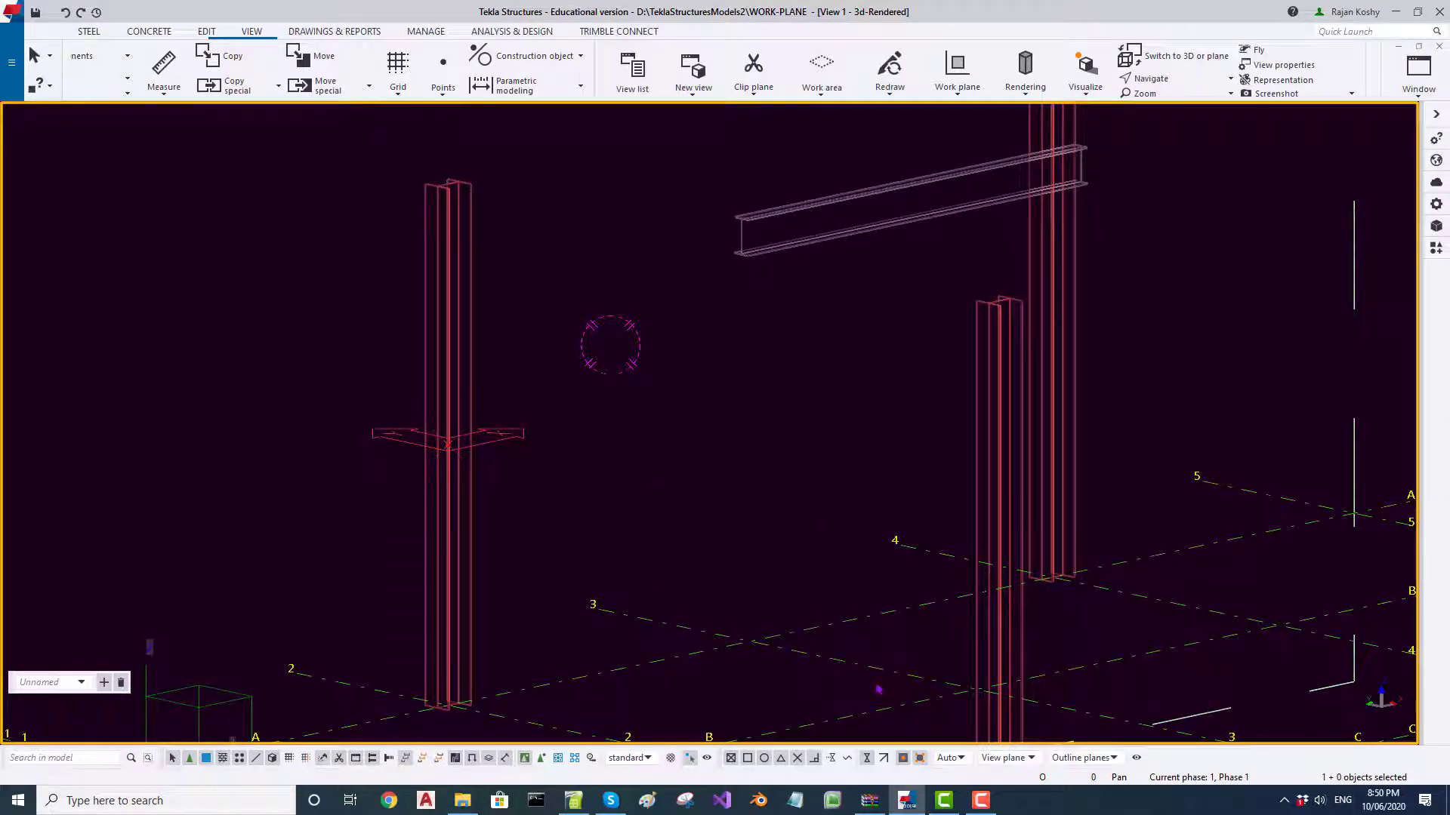
# Set point picking to the work plane and switch to a zoomed-in plan view
pyautogui.click(1027, 759)
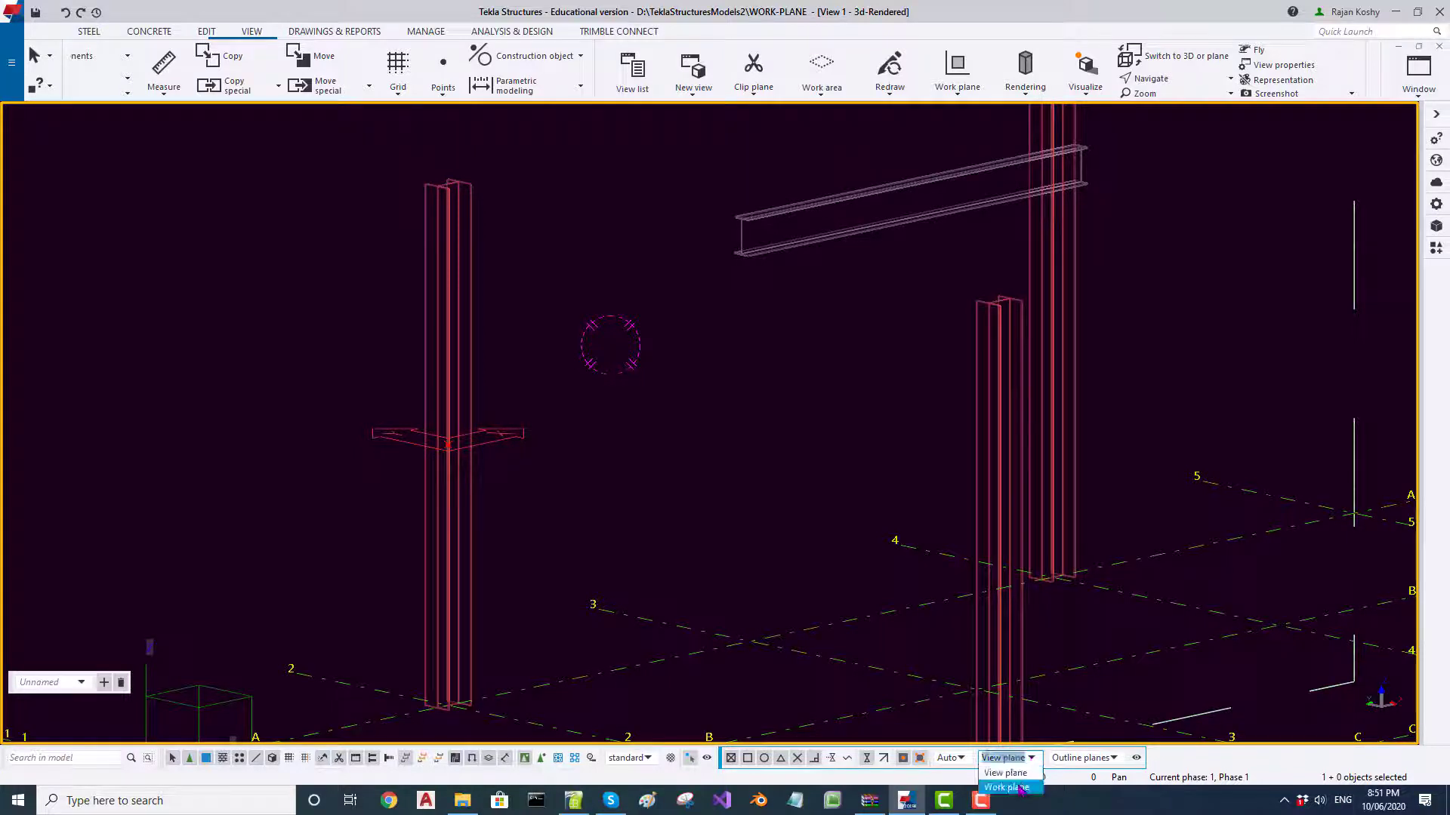
pyautogui.click(1012, 787)
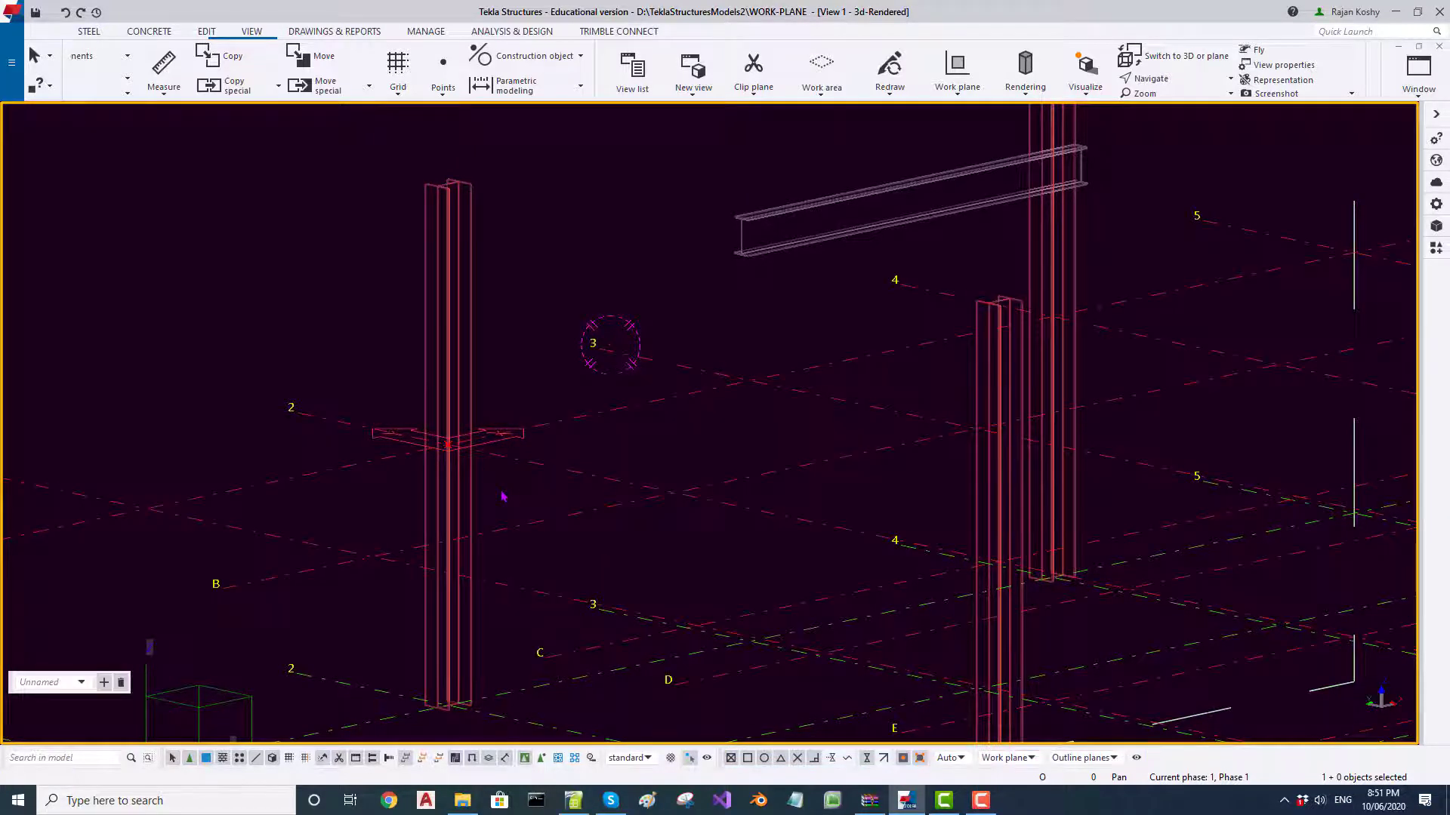
pyautogui.hotkey('ctrl', 'p')
pyautogui.scroll(2, 635, 154)
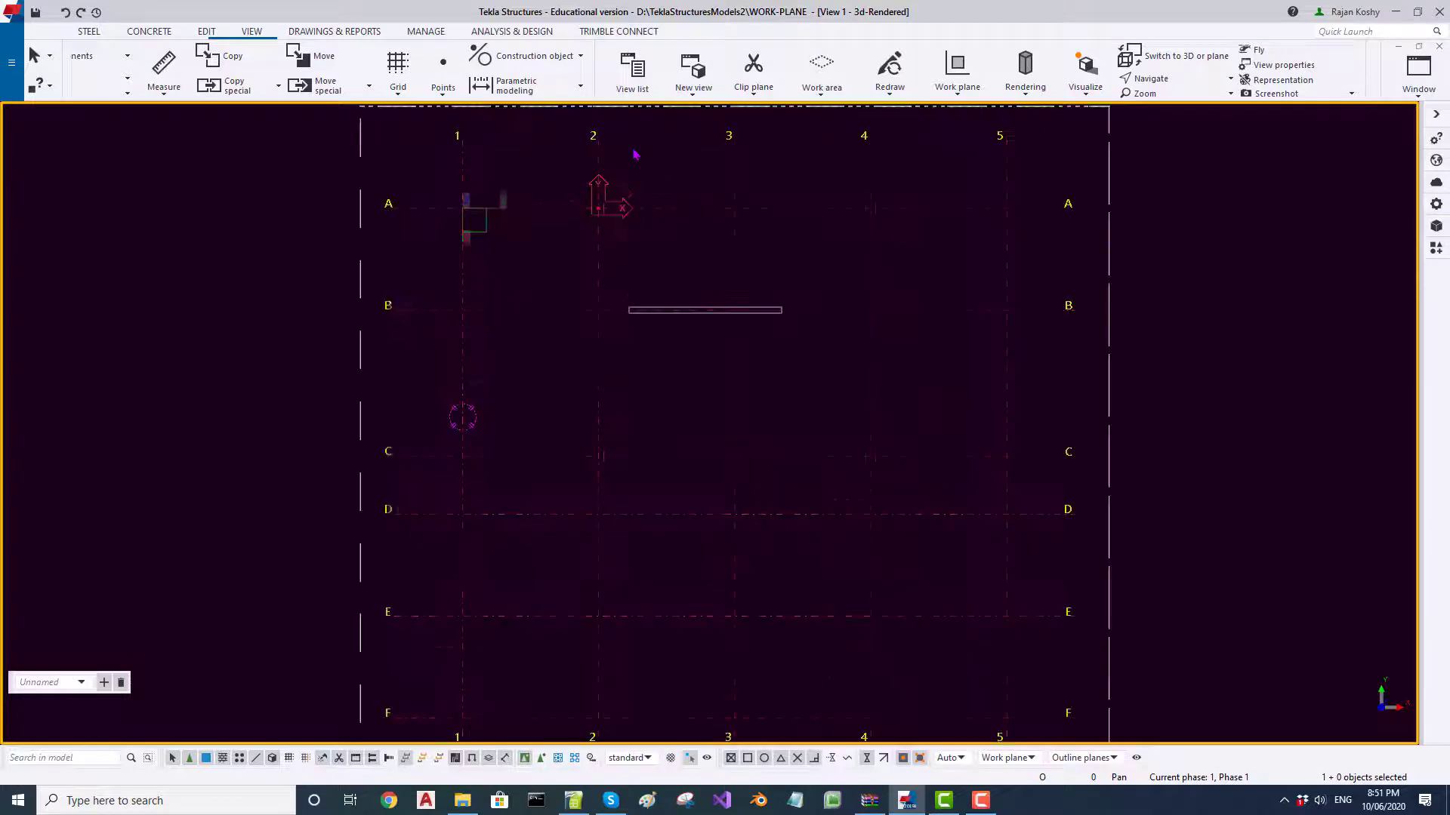